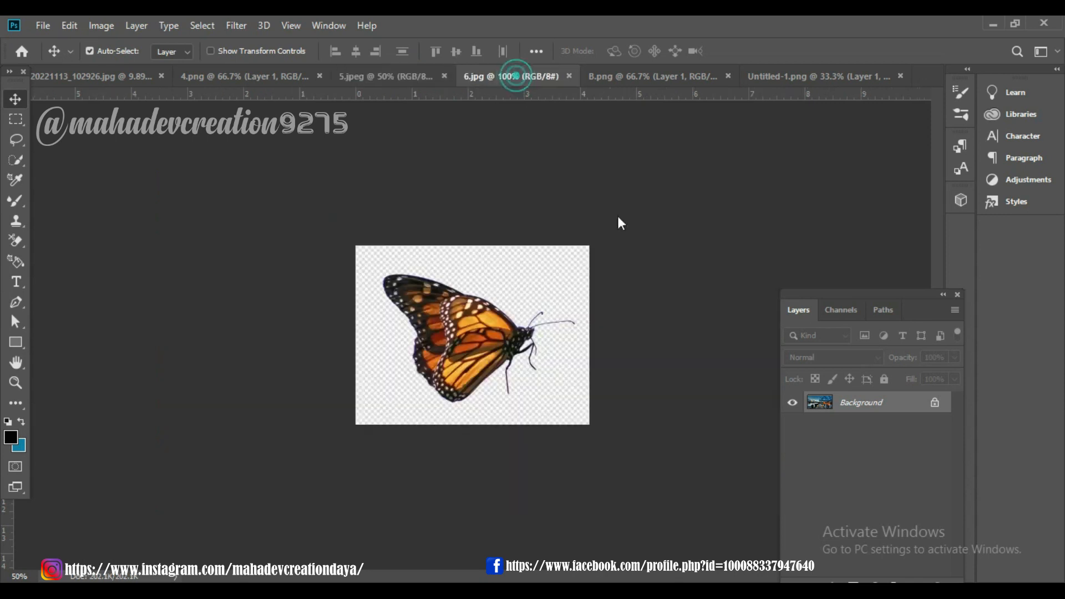
# Step: Look over the birds and lettering images, return to the man's photo, and run automatic subject selection on it
pyautogui.click(635, 79)
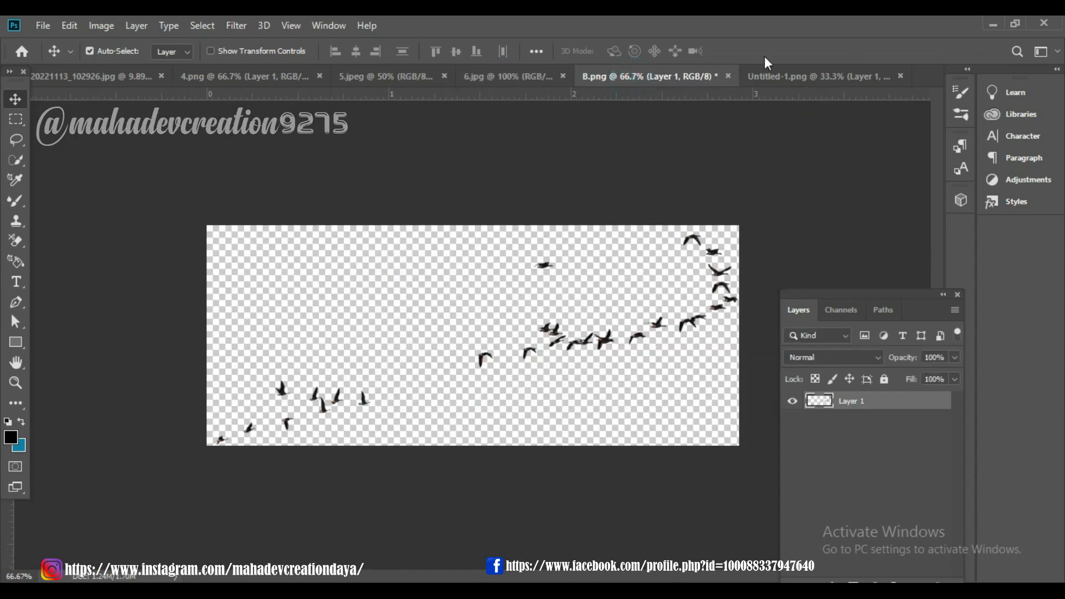
pyautogui.click(823, 78)
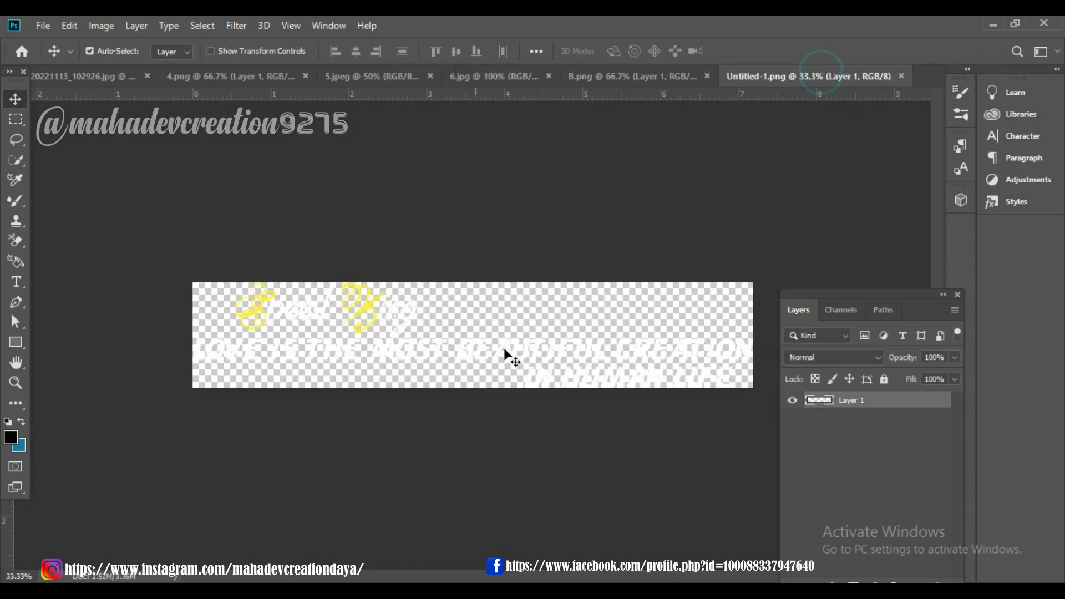
pyautogui.click(104, 79)
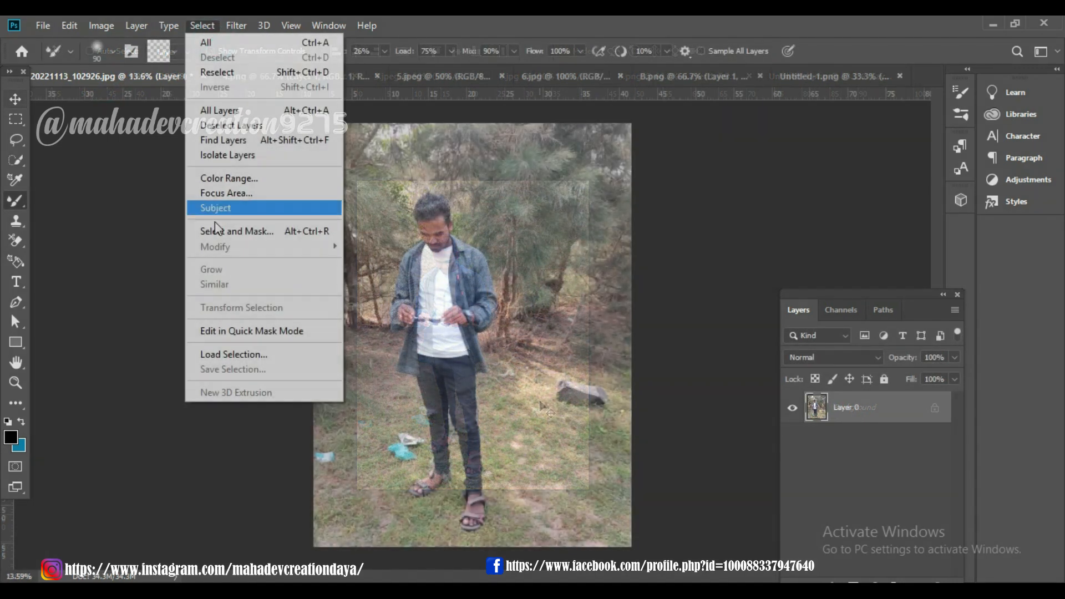
pyautogui.click(221, 214)
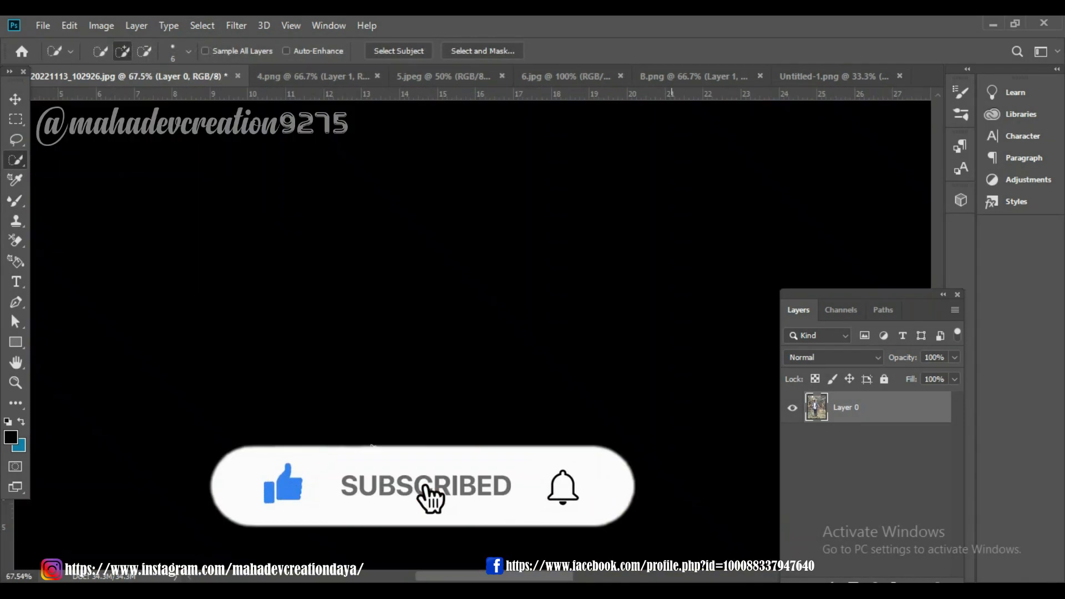
# Step: Refine the quick selection along the trousers, excluding the grass gap between the legs
pyautogui.scroll(4, 552, 228)
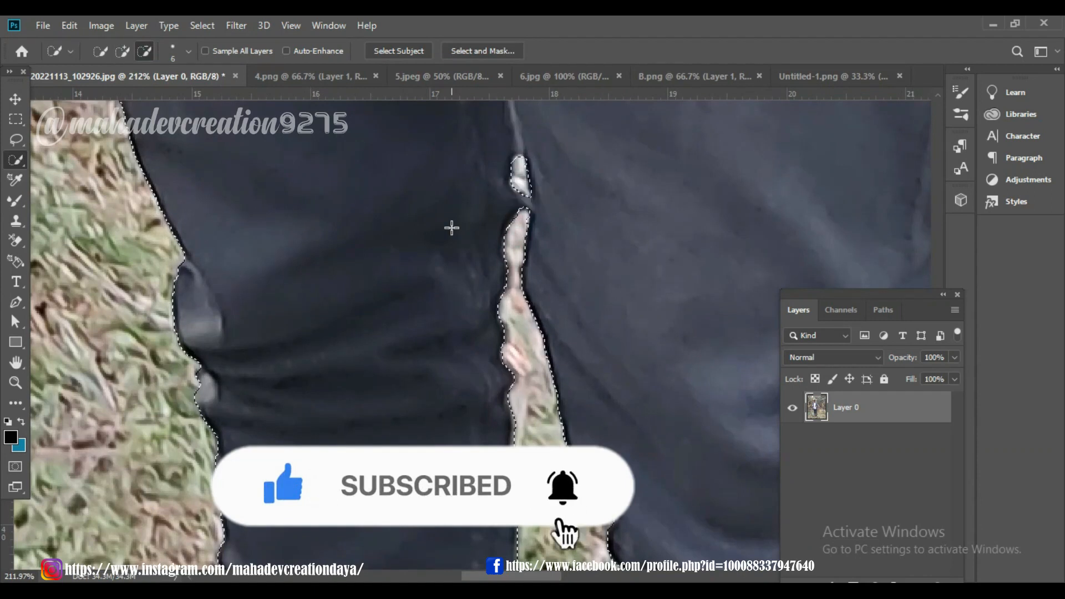
pyautogui.scroll(8, 451, 228)
pyautogui.hscroll(-4, 299, 333)
pyautogui.click(329, 448)
pyautogui.scroll(9, 317, 414)
pyautogui.hscroll(-2, 316, 413)
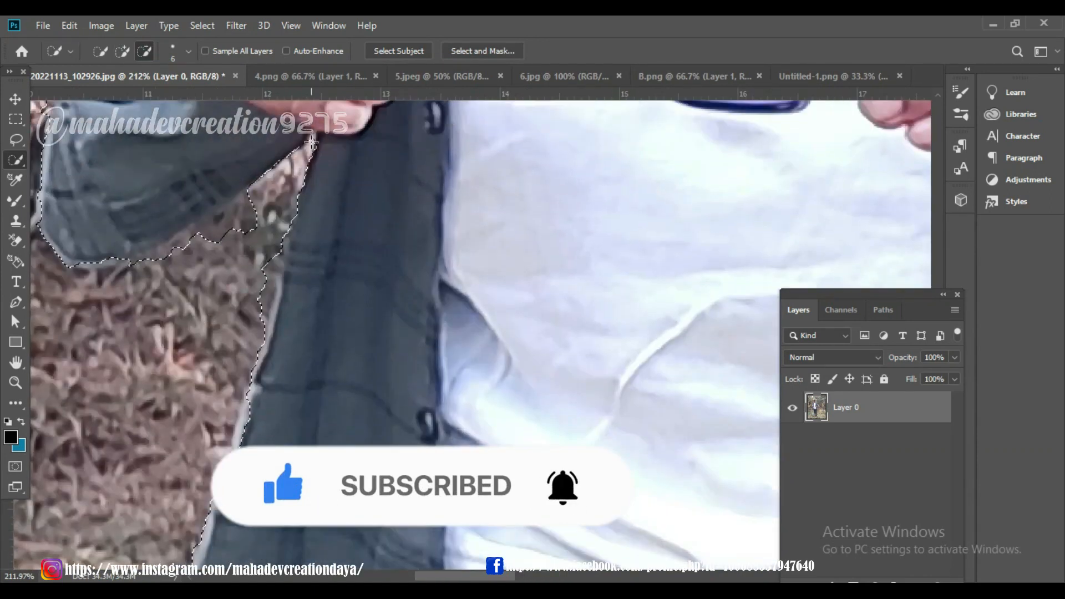
# Step: Subtract the background between the cuff and the open jacket edge on the photo's left side from the selection
pyautogui.click(283, 224)
pyautogui.scroll(-5, 232, 361)
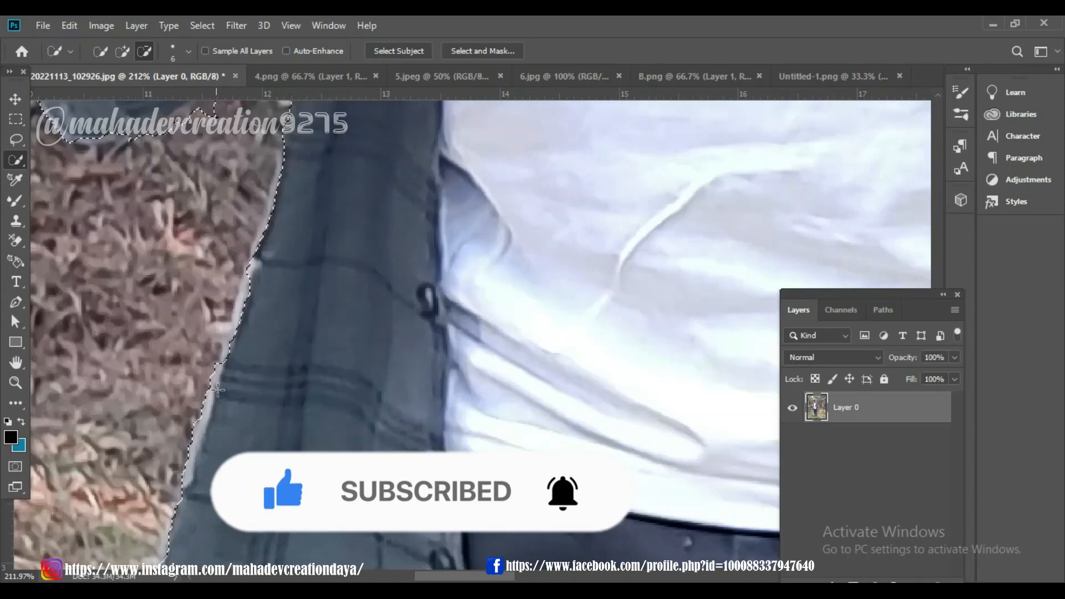
pyautogui.scroll(7, 204, 440)
pyautogui.hscroll(-4, 222, 199)
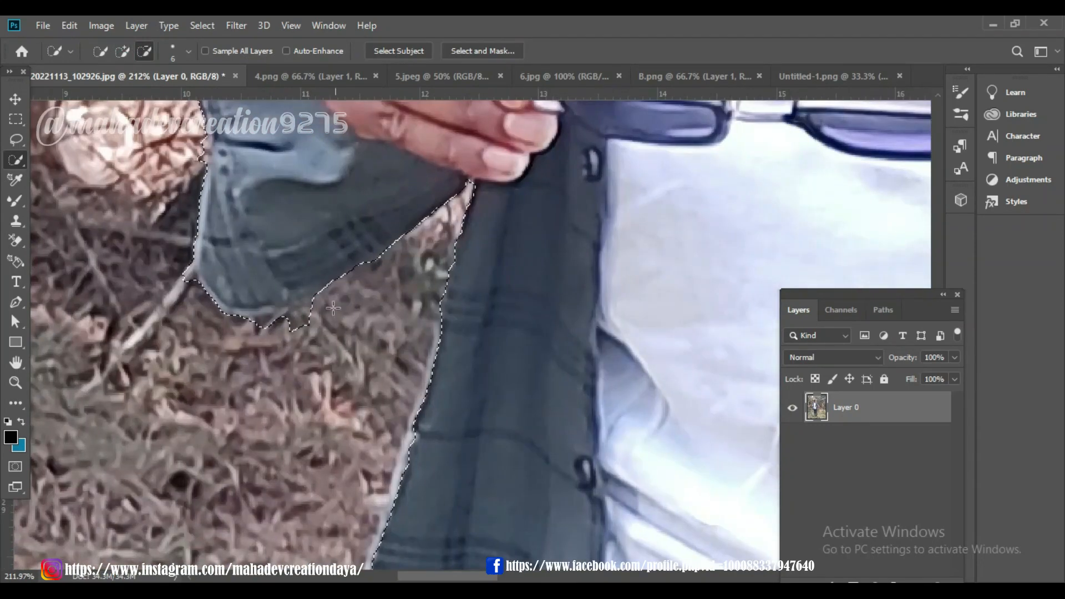
pyautogui.scroll(2, 328, 355)
pyautogui.scroll(10, 328, 355)
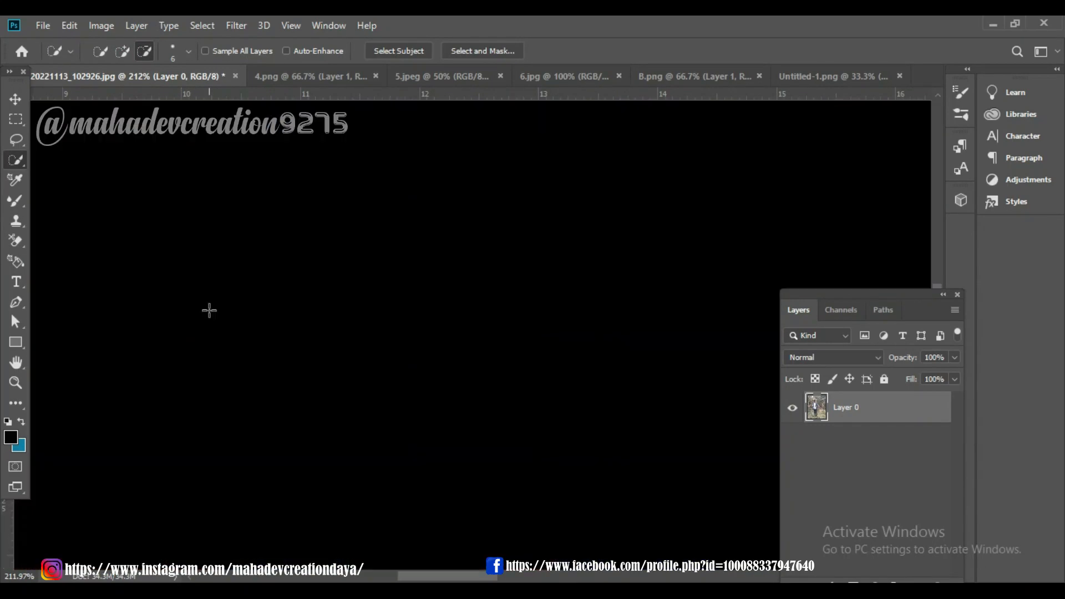
# Step: Follow the selection edge up the shoulder, face and hair on the photo's left side and correct it
pyautogui.scroll(10, 298, 319)
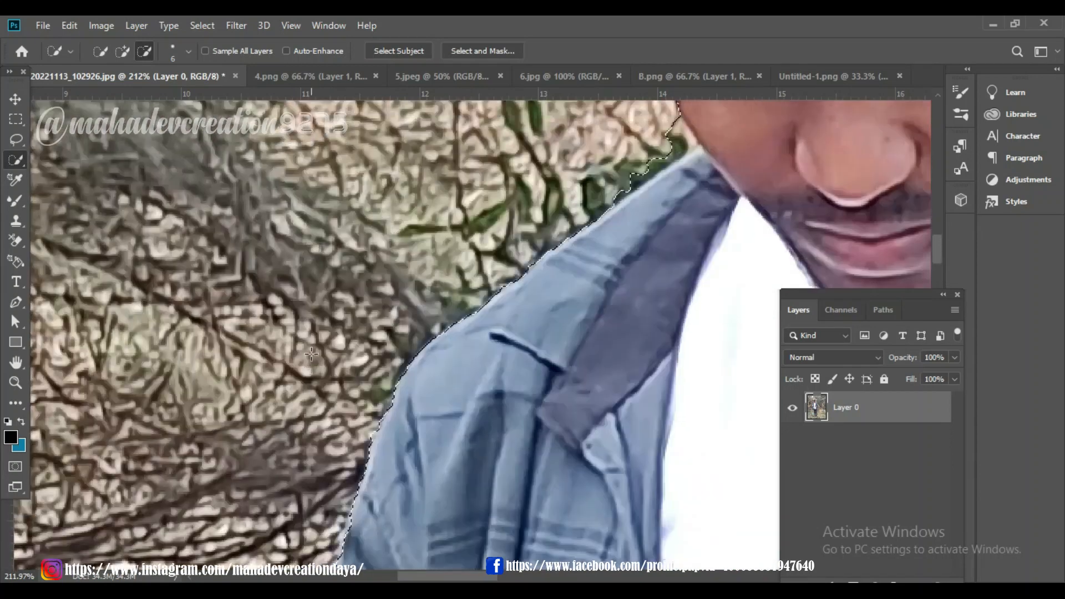
pyautogui.hscroll(4, 298, 321)
pyautogui.scroll(3, 298, 320)
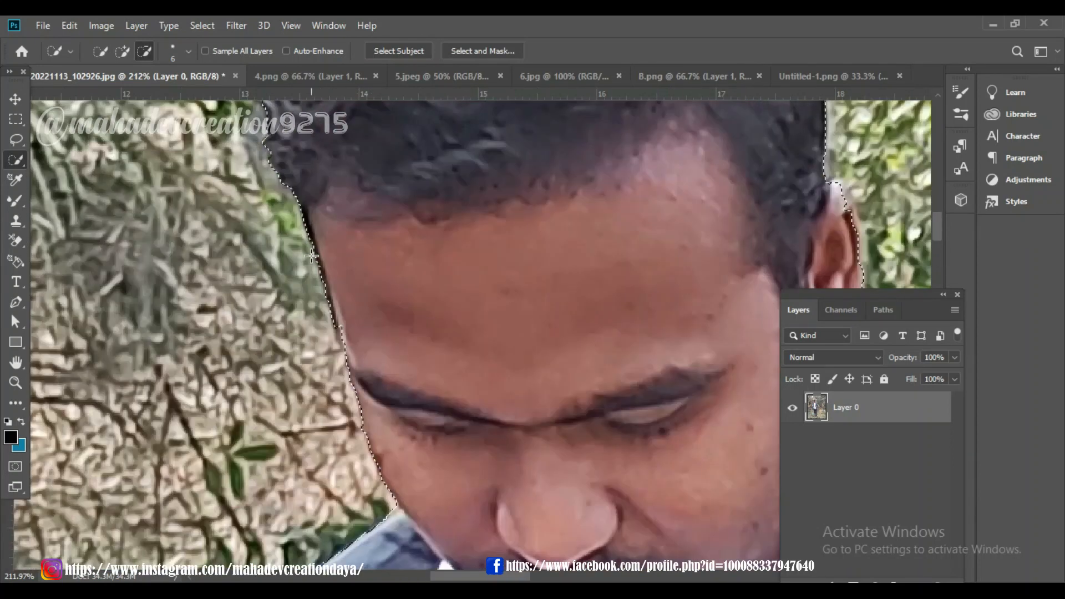
pyautogui.scroll(6, 326, 369)
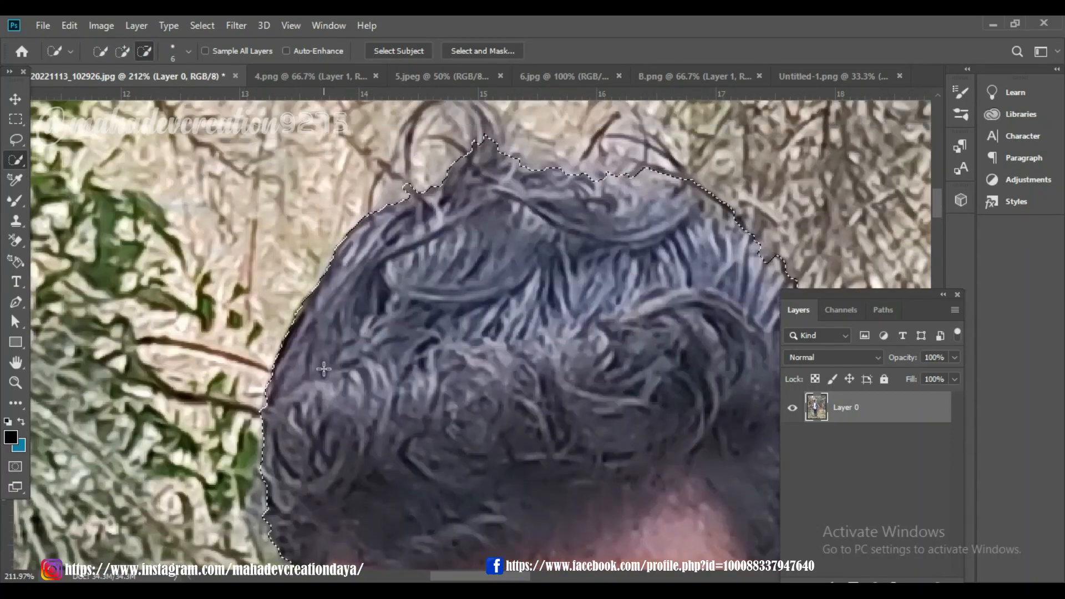
# Step: Correct the selection around the ear, neck and collar on the photo's right side
pyautogui.hscroll(5, 325, 368)
pyautogui.scroll(-4, 325, 368)
pyautogui.click(121, 50)
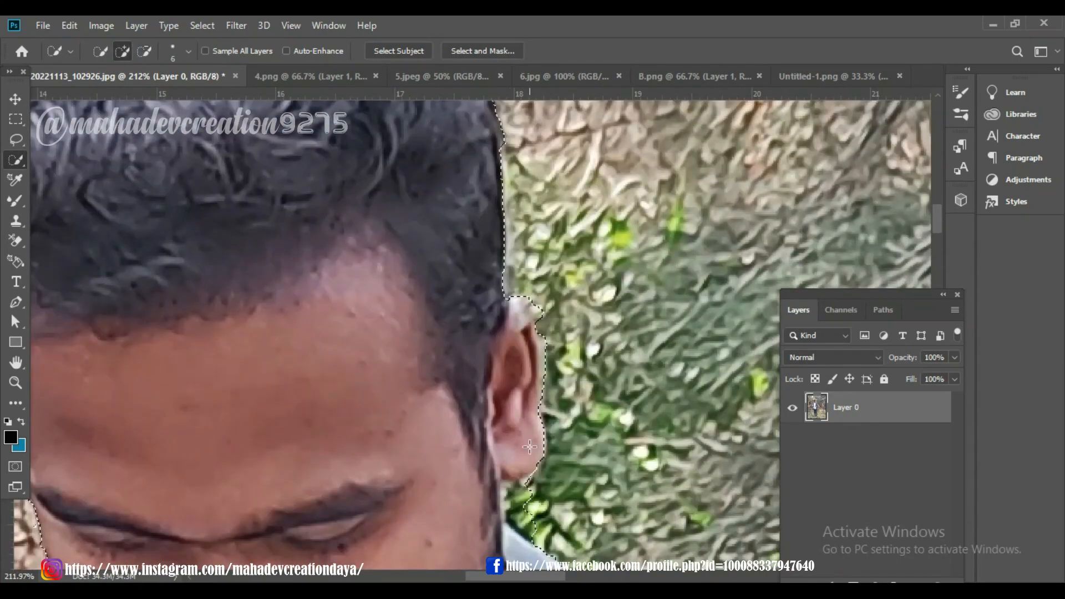
pyautogui.scroll(-8, 554, 364)
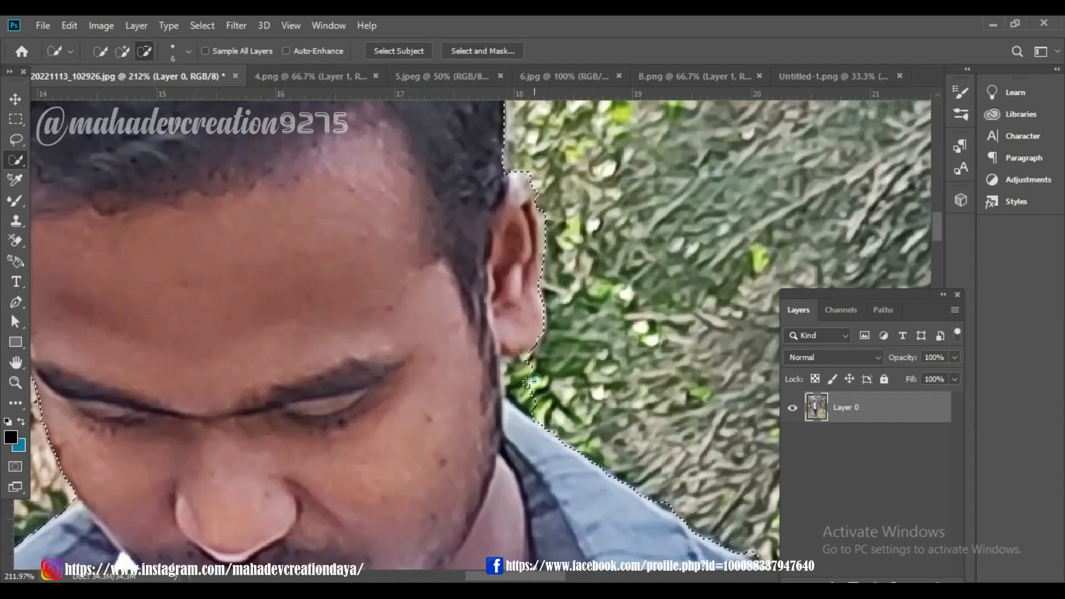
pyautogui.hscroll(5, 264, 217)
pyautogui.hscroll(4, 330, 265)
# Step: Correct the selection edge along the jacket sleeve on the photo's right side, adding missed fabric and subtracting background
pyautogui.scroll(-9, 351, 209)
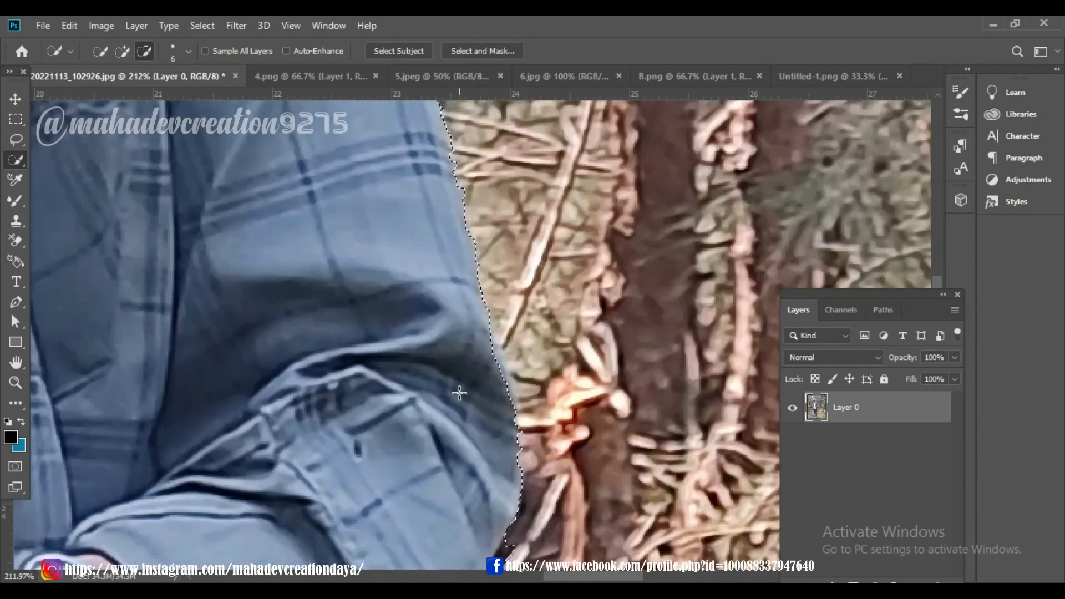
pyautogui.click(122, 51)
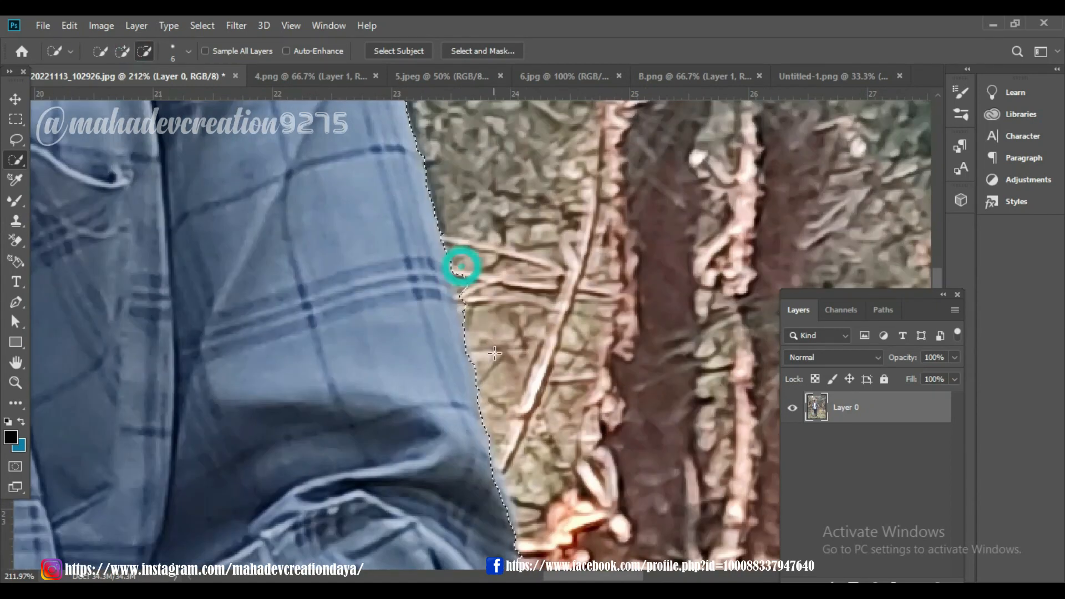
pyautogui.scroll(-3, 480, 354)
pyautogui.scroll(-8, 510, 392)
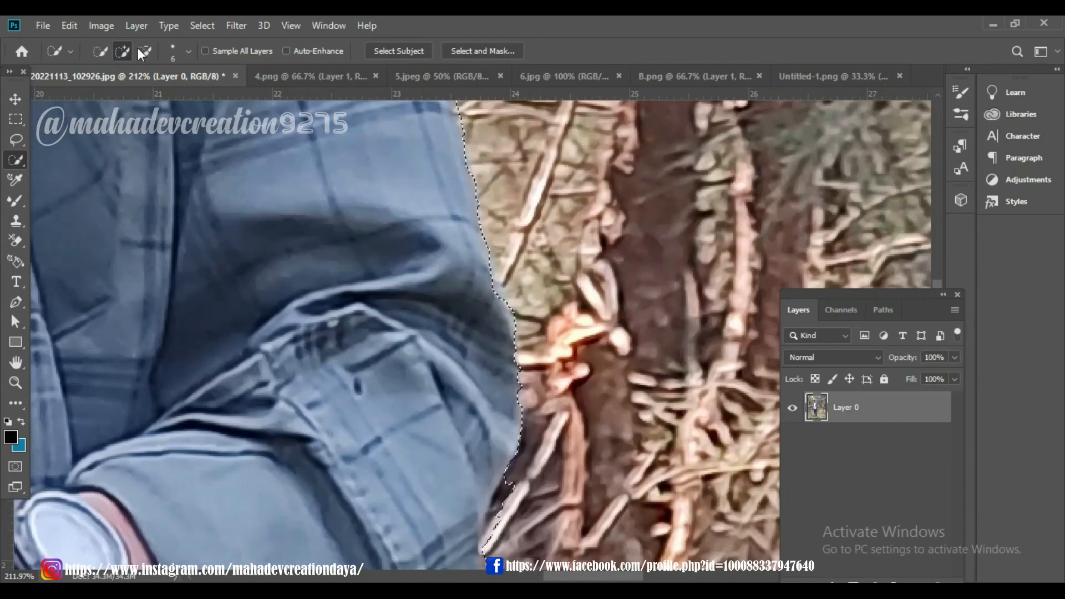
pyautogui.press('alt')
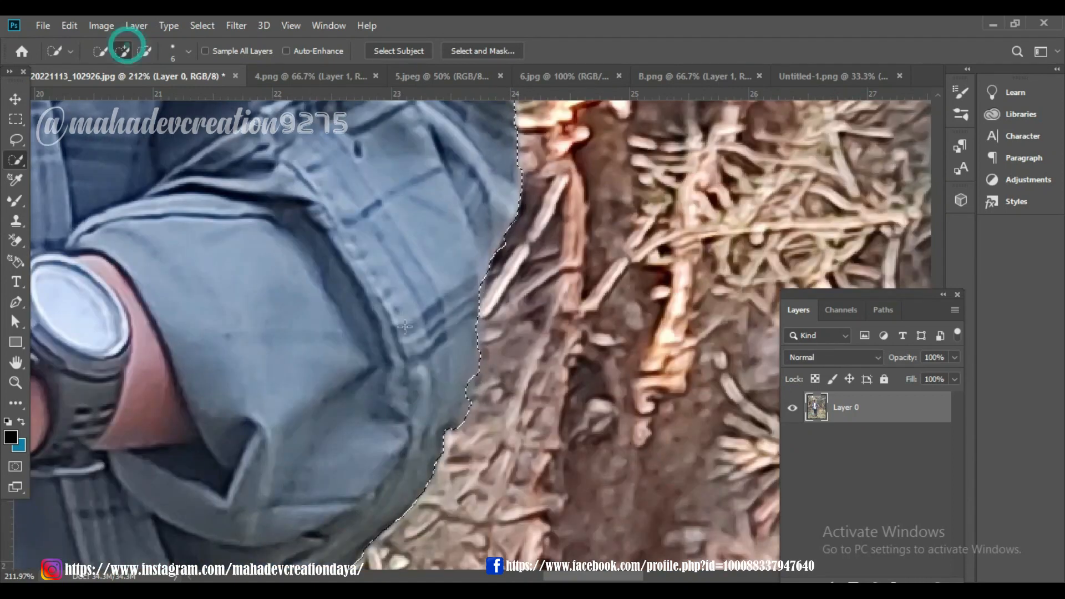
pyautogui.press('alt')
# Step: Finish refining the selection along the jacket hem and trouser leg on the photo's right side
pyautogui.scroll(-8, 405, 328)
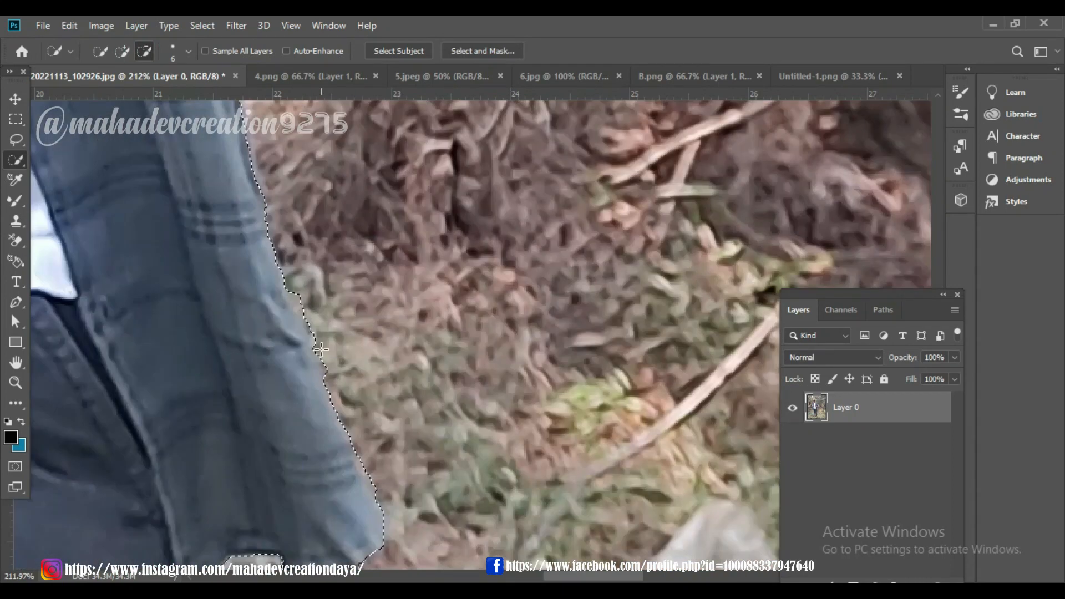
pyautogui.scroll(-10, 320, 348)
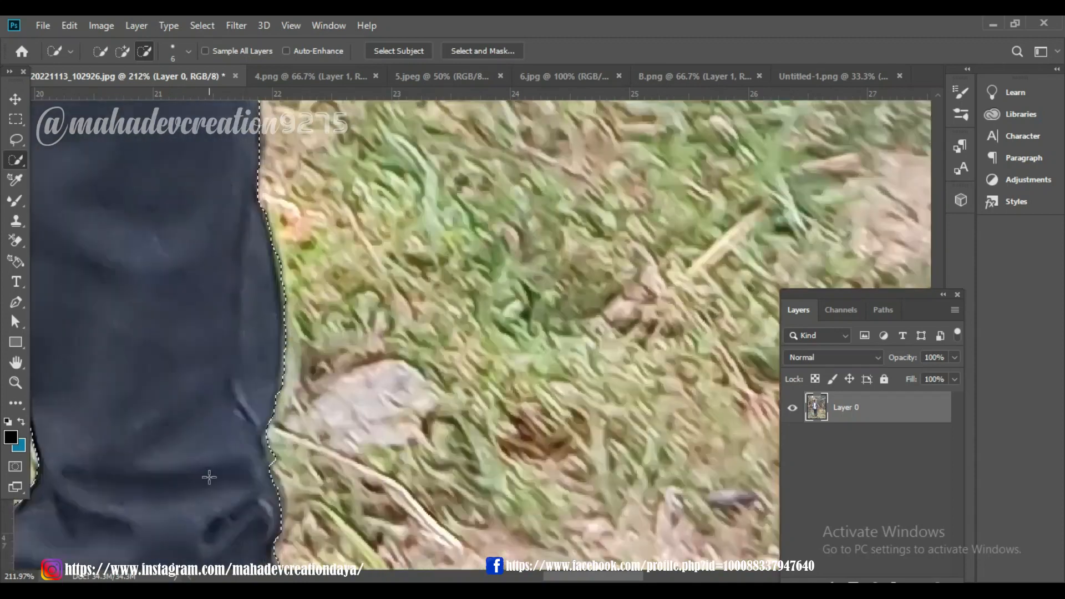
pyautogui.scroll(-6, 209, 477)
pyautogui.scroll(-3, 310, 491)
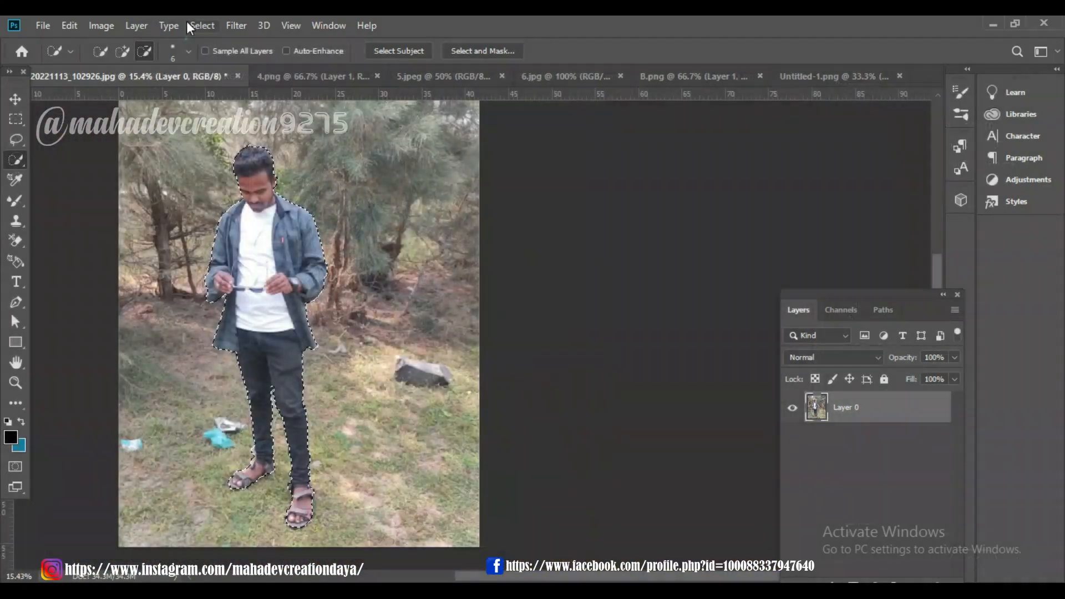
# Step: Refine the selection with Select and Mask, using Smooth 10, Feather 1.0 px and Contrast 9%
pyautogui.click(191, 24)
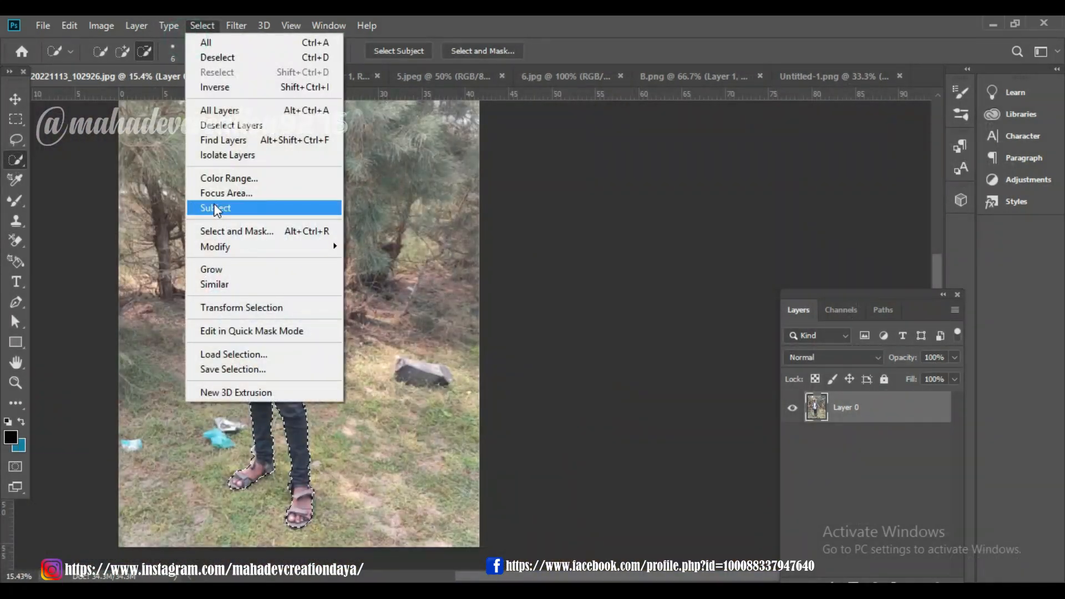
pyautogui.click(217, 228)
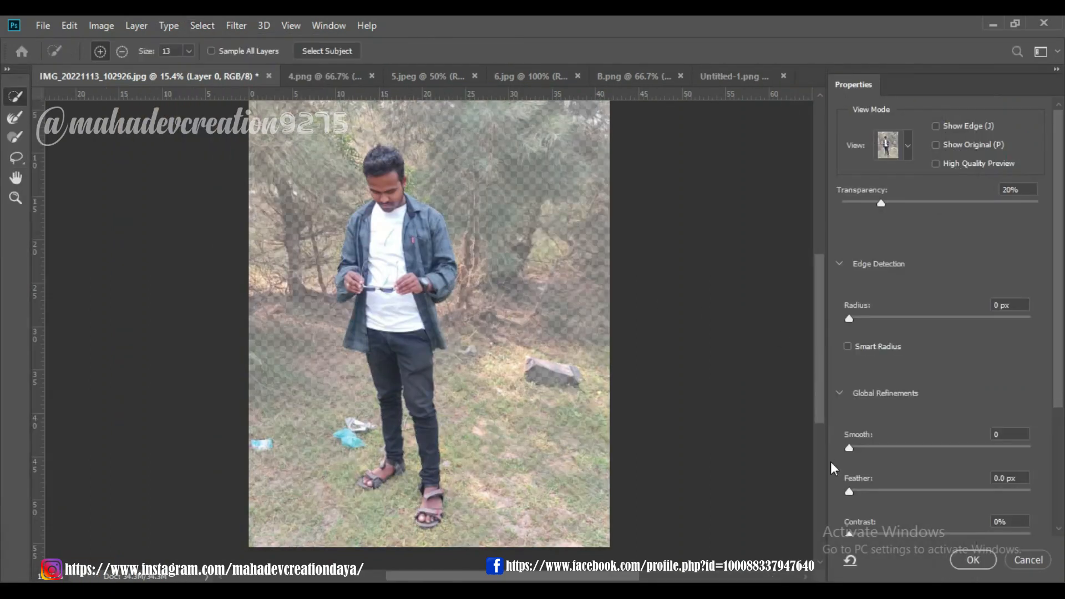
pyautogui.click(848, 447)
pyautogui.moveTo(858, 447); pyautogui.dragTo(868, 446)
pyautogui.moveTo(850, 490); pyautogui.dragTo(860, 494)
pyautogui.scroll(-1, 853, 521)
pyautogui.click(849, 497)
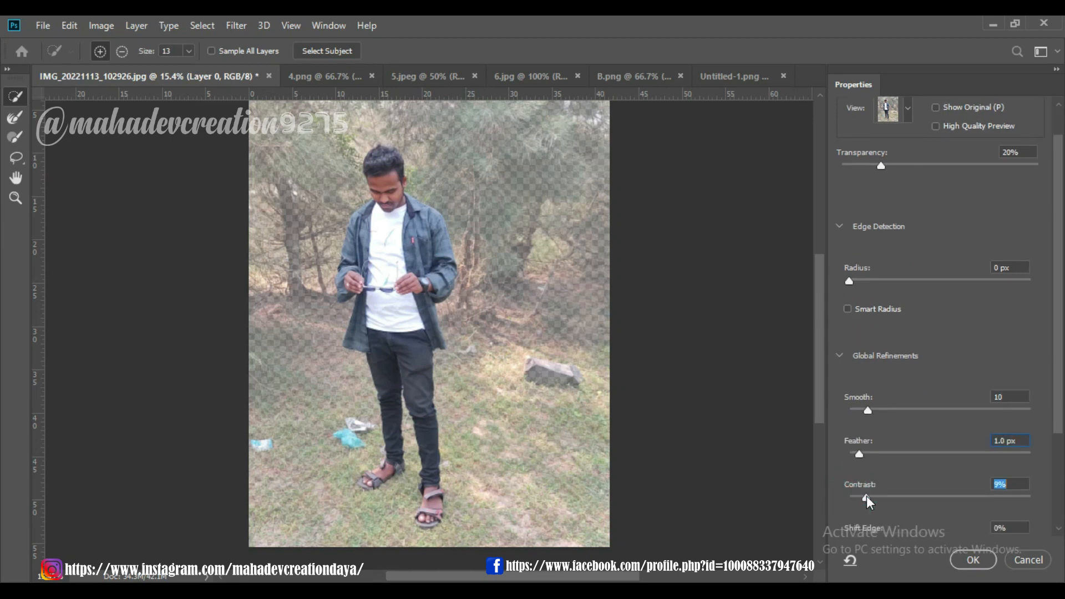
pyautogui.click(971, 561)
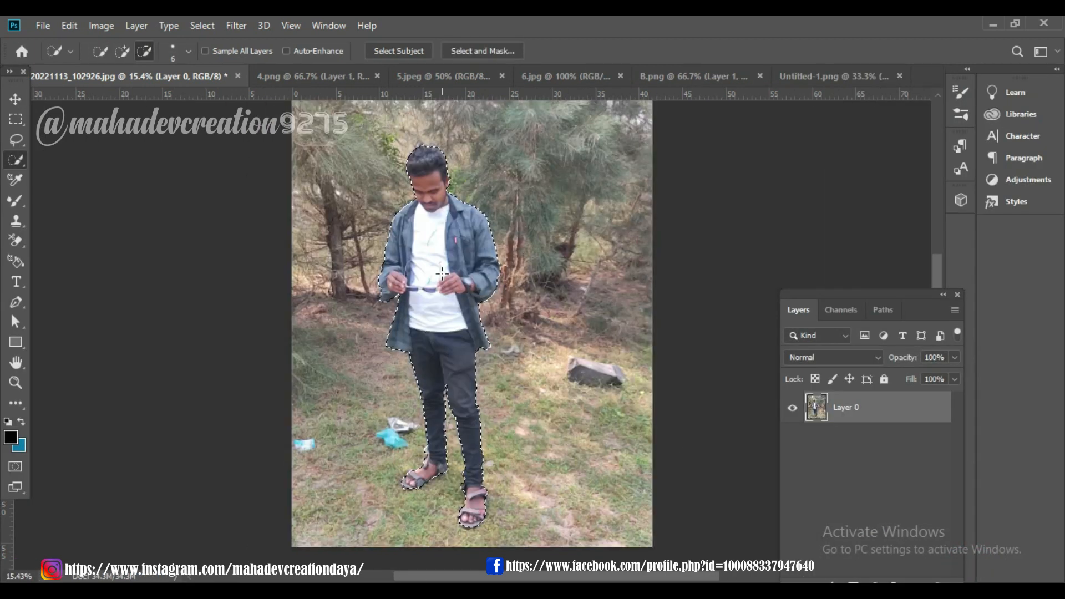
# Step: Copy the selected man to a new layer with Layer Via Copy
pyautogui.rightClick(442, 274)
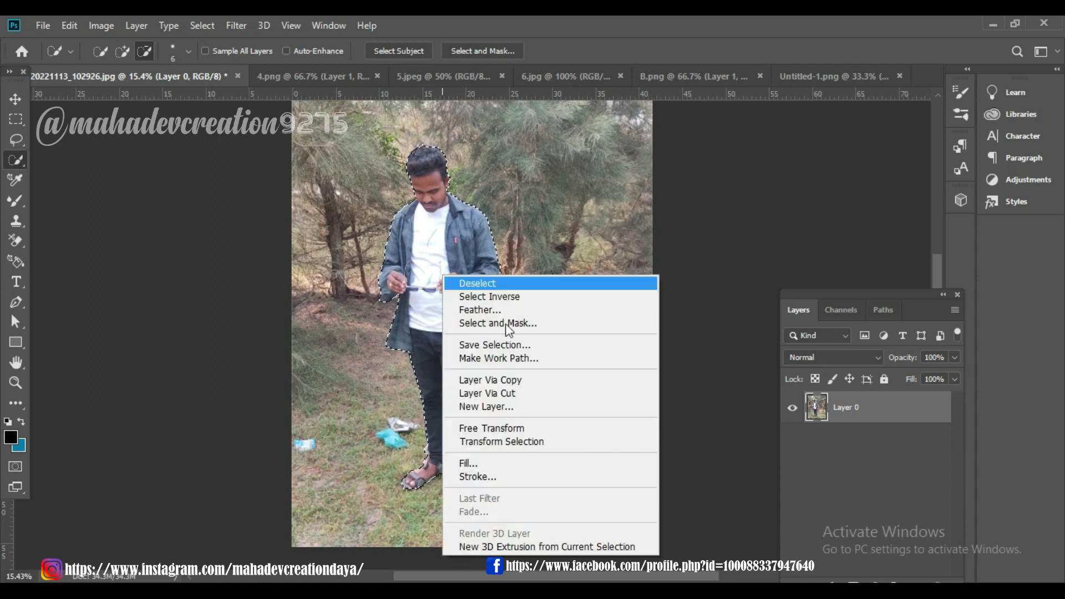
pyautogui.click(518, 384)
pyautogui.click(797, 441)
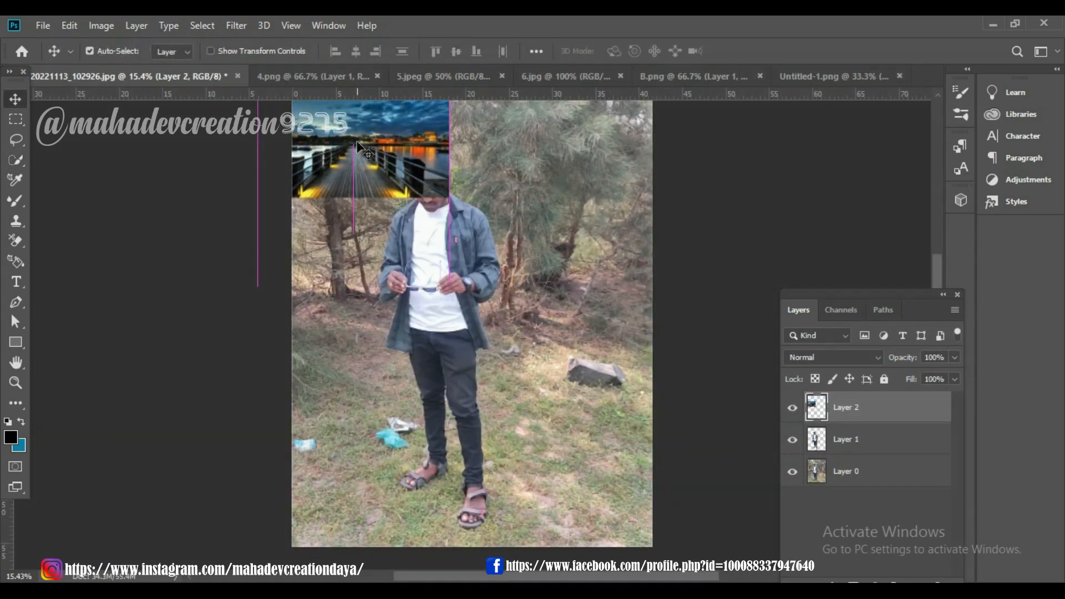
# Step: Scale the pier background to about 444% and position it so the boardwalk covers the whole canvas
pyautogui.scroll(-2, 410, 213)
pyautogui.hotkey('ctrl', 't')
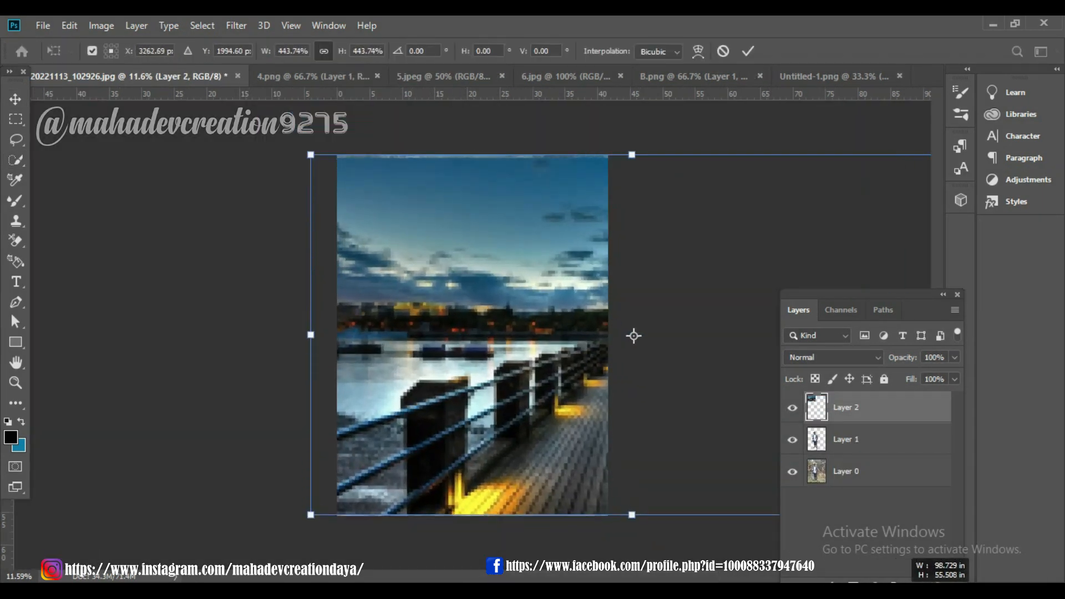
pyautogui.doubleClick(535, 397)
pyautogui.moveTo(378, 387); pyautogui.dragTo(391, 396)
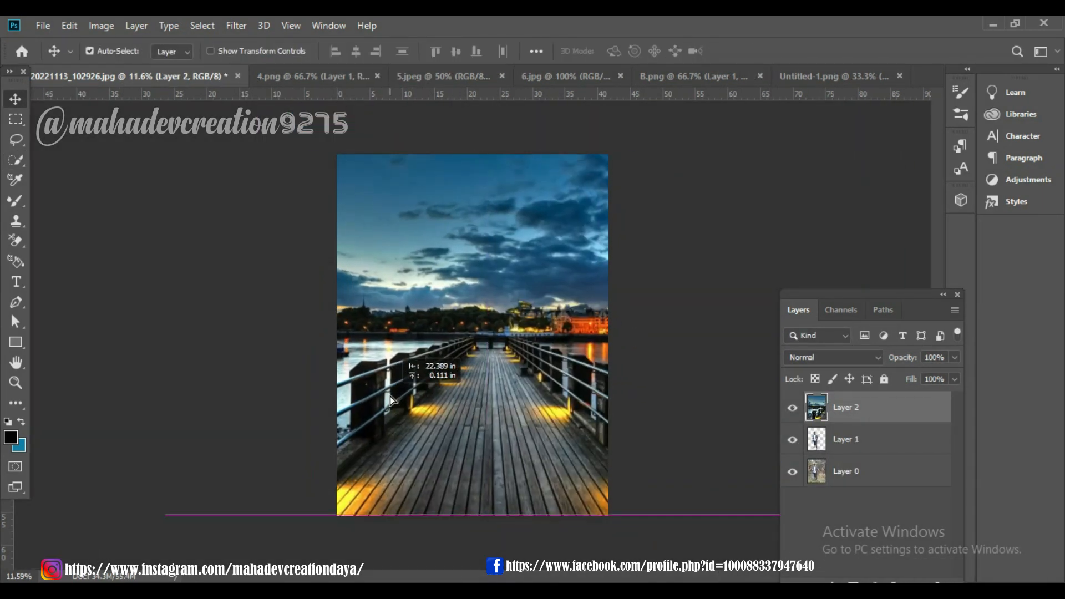
# Step: Place the pier layer beneath the man's cutout and move the man down to the bottom centre of the boardwalk
pyautogui.moveTo(851, 447); pyautogui.dragTo(854, 449)
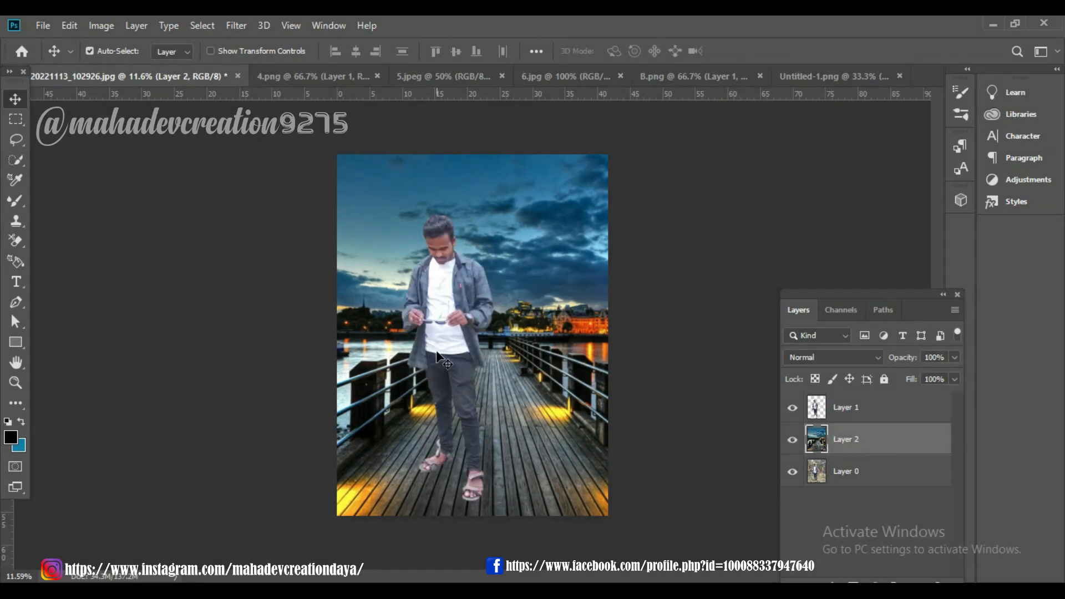
pyautogui.moveTo(459, 344); pyautogui.dragTo(479, 361)
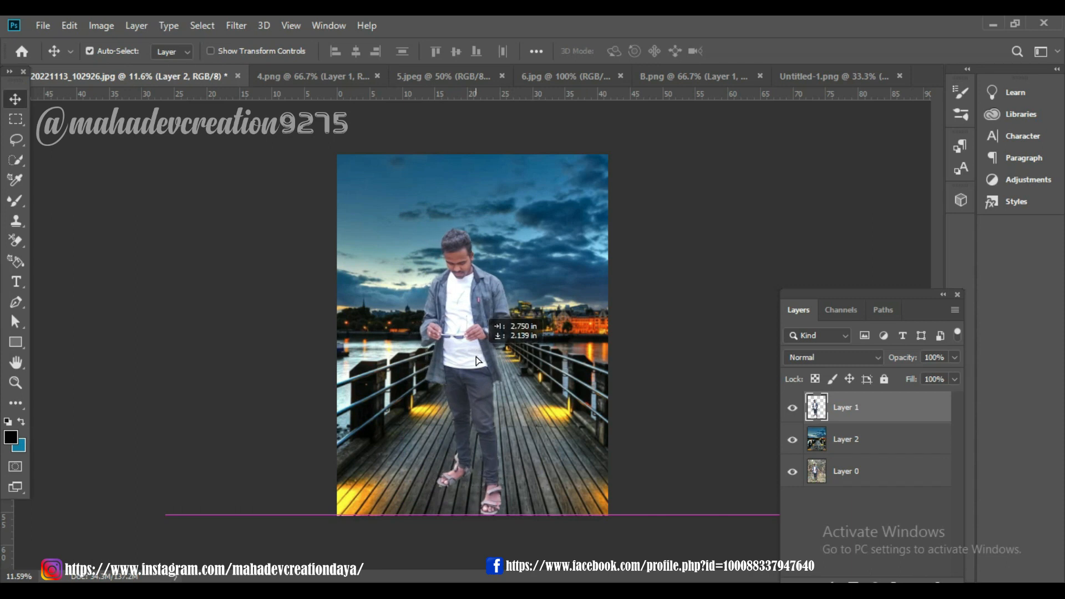
# Step: Bring the red flowers from 4.png into the composition and resize them at the canvas's bottom-left corner
pyautogui.click(282, 80)
pyautogui.moveTo(353, 399); pyautogui.dragTo(375, 495)
pyautogui.hotkey('ctrl', 't')
pyautogui.moveTo(431, 438); pyautogui.dragTo(444, 430)
pyautogui.press('Return')
# Step: Duplicate the flowers across the bottom edge of the canvas and merge the copies into one layer
pyautogui.moveTo(391, 499); pyautogui.dragTo(629, 503)
pyautogui.moveTo(630, 502); pyautogui.dragTo(456, 493)
pyautogui.keyDown('shift'); pyautogui.click(839, 509); pyautogui.keyUp('shift')
pyautogui.hotkey('ctrl', 'e')
# Step: Reposition the man slightly behind the flowers and open the Liquify filter on his layer
pyautogui.click(473, 333)
pyautogui.moveTo(473, 331); pyautogui.dragTo(467, 337)
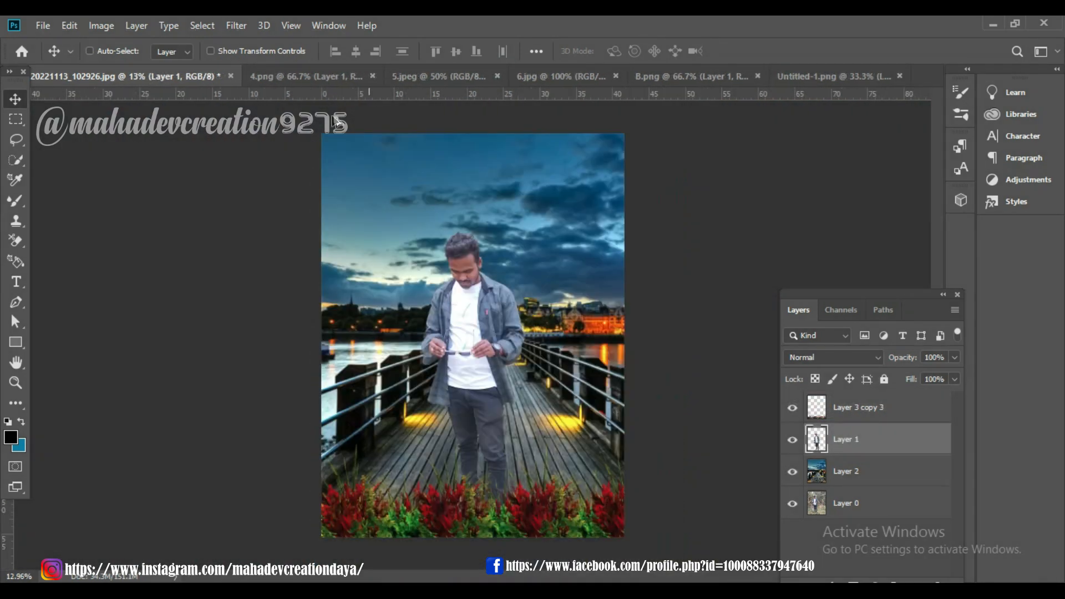
pyautogui.click(236, 24)
pyautogui.click(261, 146)
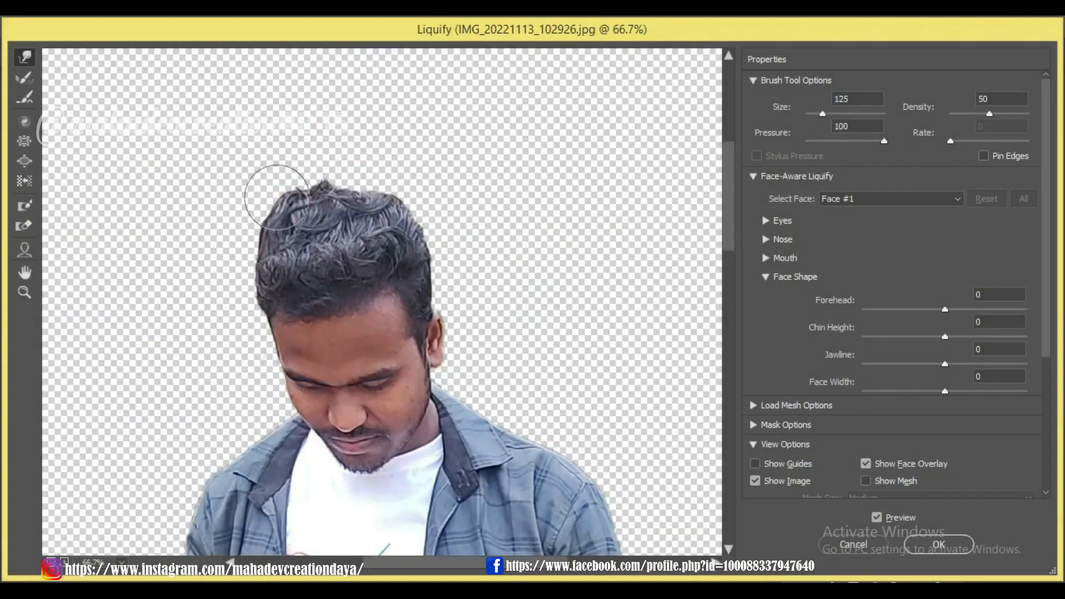
# Step: Push the top and side of the man's hair outward with the Forward Warp tool for more volume and apply Liquify
pyautogui.moveTo(372, 184); pyautogui.dragTo(423, 213)
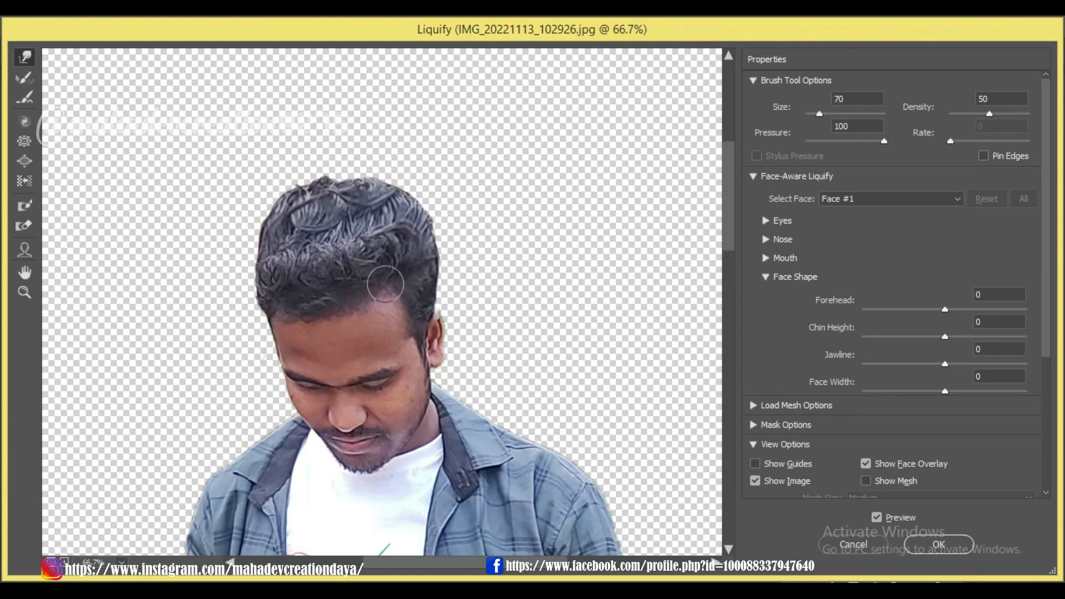
pyautogui.press(']')
pyautogui.press(']')
pyautogui.moveTo(332, 203)
pyautogui.mouseDown()
pyautogui.moveTo(372, 187)
pyautogui.moveTo(438, 237)
pyautogui.mouseUp()
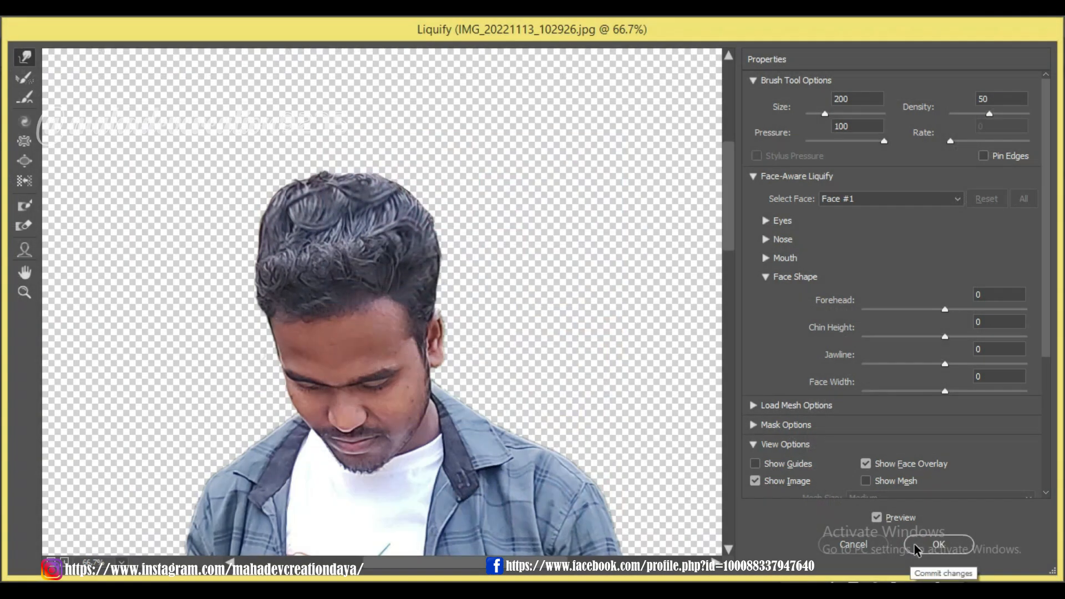
pyautogui.click(915, 545)
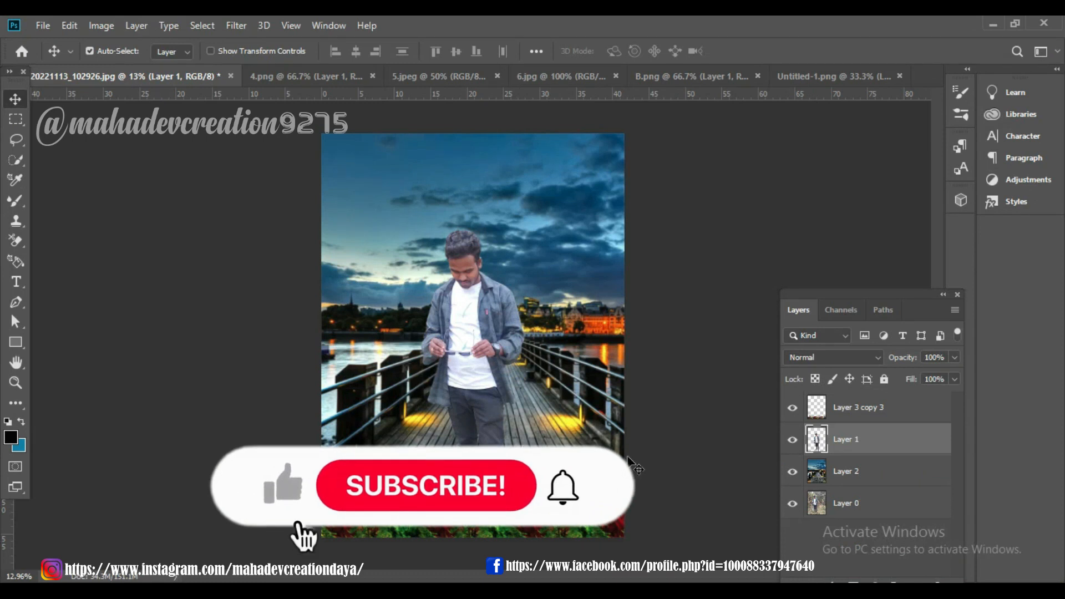
# Step: Duplicate the man's layer and grade the copy in Camera Raw: exposure +0.40, contrast +22, highlights -100, shadows -11, whites +28, blacks -89
pyautogui.hotkey('ctrl', 'j')
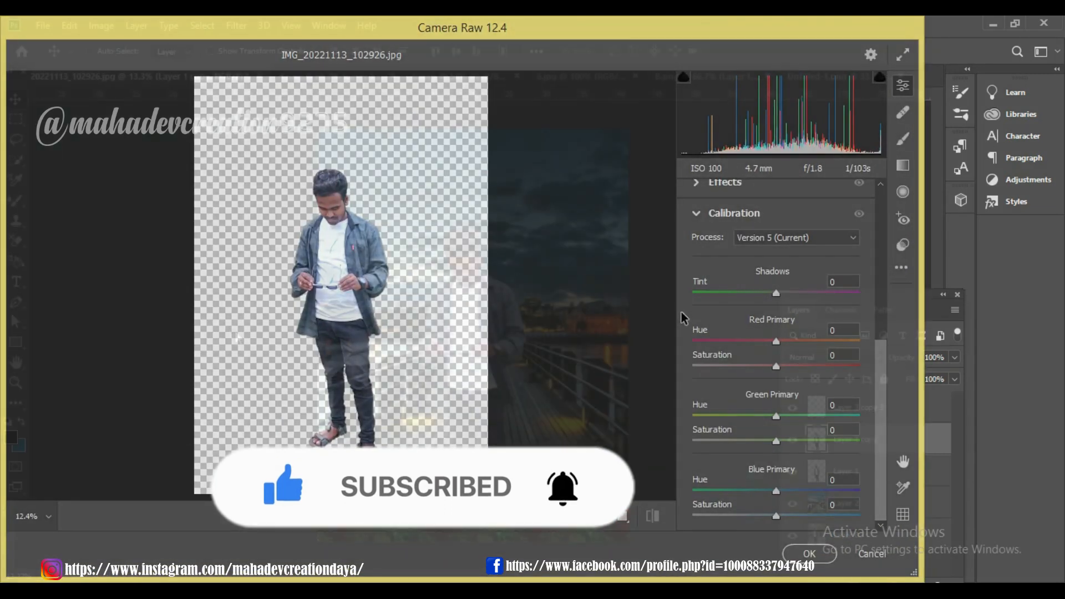
pyautogui.click(318, 200)
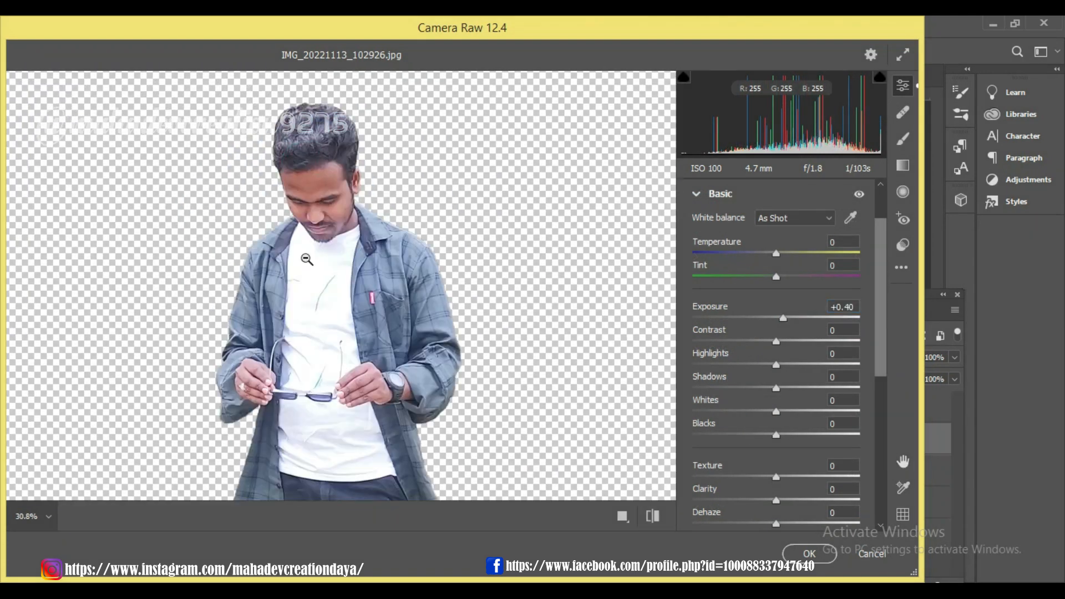
pyautogui.moveTo(776, 342)
pyautogui.mouseDown()
pyautogui.moveTo(815, 343)
pyautogui.moveTo(794, 343)
pyautogui.mouseUp()
pyautogui.moveTo(775, 365); pyautogui.dragTo(726, 367)
pyautogui.moveTo(776, 389); pyautogui.dragTo(702, 440)
pyautogui.moveTo(725, 366); pyautogui.dragTo(690, 367)
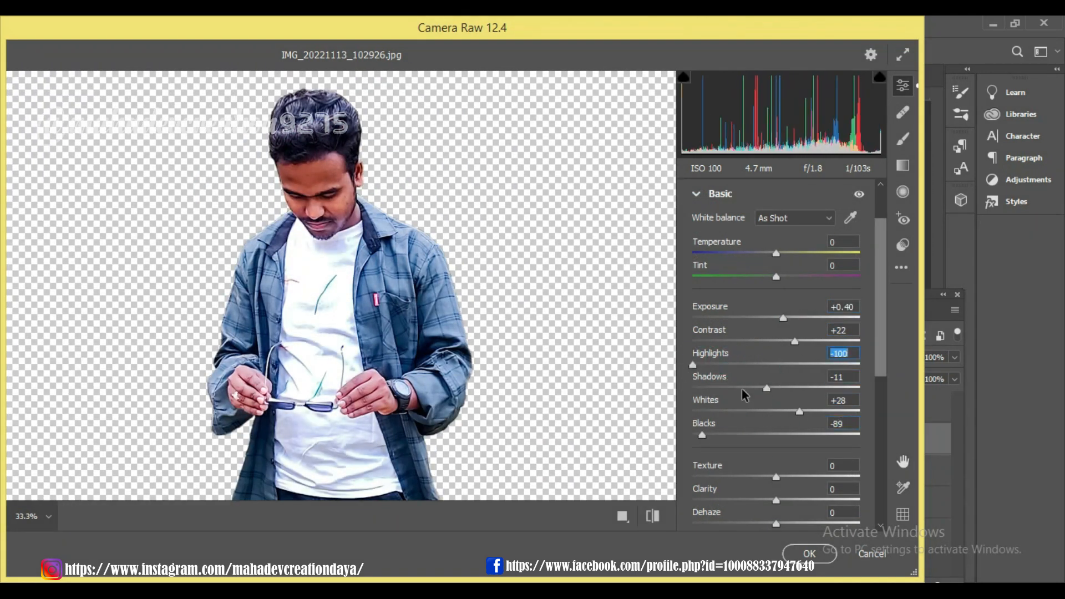
pyautogui.scroll(-2, 738, 399)
pyautogui.moveTo(776, 426); pyautogui.dragTo(798, 427)
# Step: Shift the skin hues in the Color Mixer's HSL settings, with Oranges at +54 and Reds at +100
pyautogui.scroll(3, 712, 297)
pyautogui.click(698, 255)
pyautogui.click(699, 350)
pyautogui.scroll(-2, 702, 351)
pyautogui.moveTo(776, 341); pyautogui.dragTo(822, 342)
pyautogui.click(700, 276)
pyautogui.hotkey('ctrl', '+')
pyautogui.moveTo(318, 170); pyautogui.dragTo(337, 203)
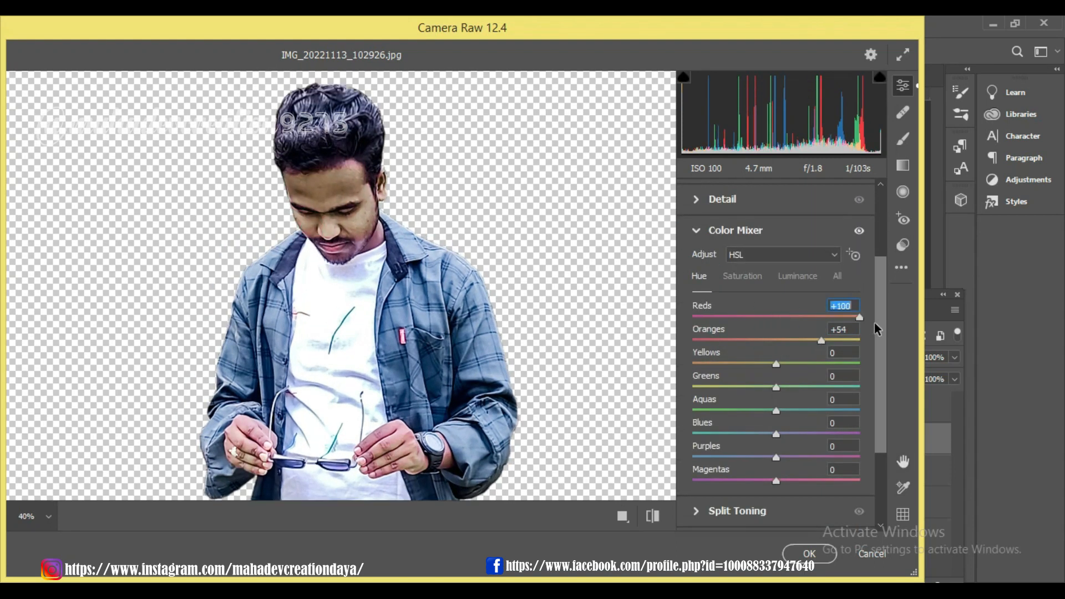
# Step: Set Color Mixer luminance to Reds +100 and Oranges +43, and saturation to Reds -19, Oranges -41 and Aquas +100
pyautogui.click(742, 276)
pyautogui.moveTo(723, 341); pyautogui.dragTo(665, 341)
pyautogui.click(699, 276)
pyautogui.moveTo(776, 365); pyautogui.dragTo(656, 370)
pyautogui.click(797, 276)
pyautogui.moveTo(776, 341); pyautogui.dragTo(812, 343)
pyautogui.moveTo(776, 318); pyautogui.dragTo(874, 319)
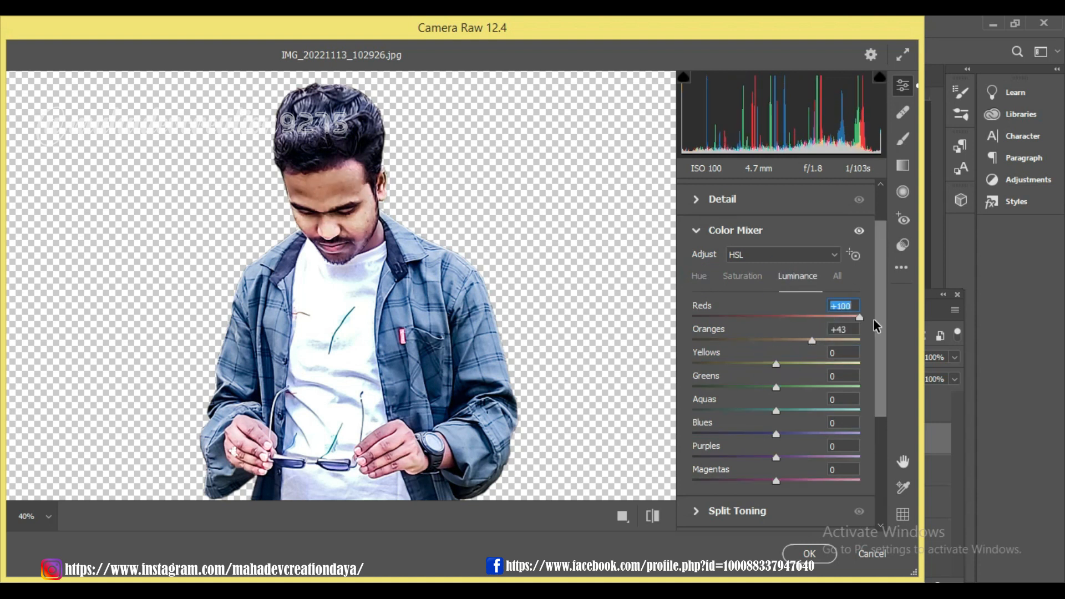
pyautogui.click(742, 275)
pyautogui.moveTo(775, 318); pyautogui.dragTo(749, 319)
pyautogui.scroll(-3, 763, 320)
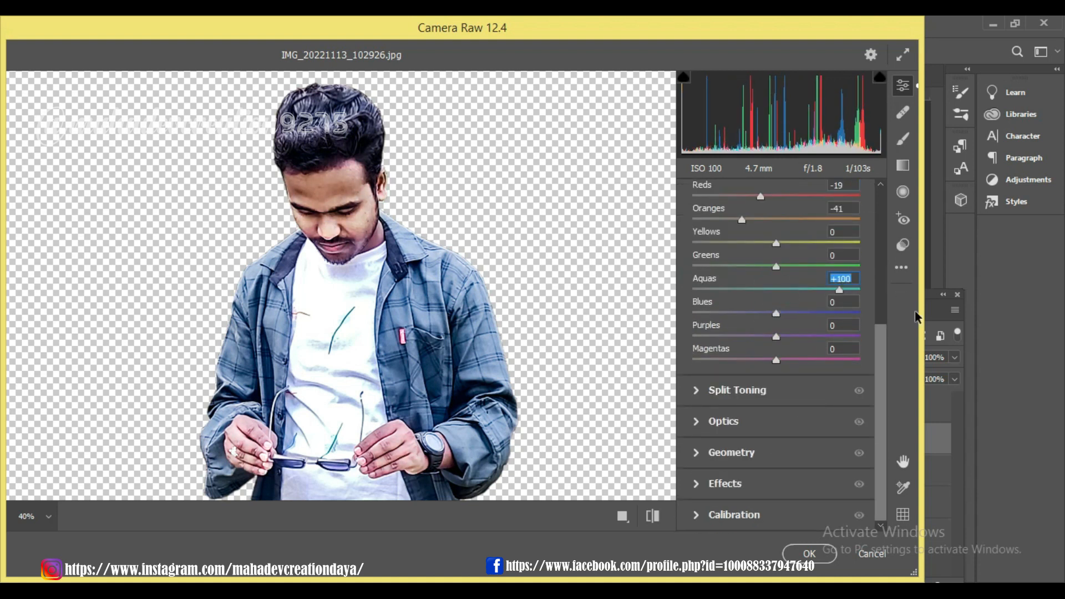
# Step: Calibrate the man's colours with Blue Primary hue -100, a lowered Green Primary hue and raised green saturation, and apply the Camera Raw grade
pyautogui.moveTo(776, 490); pyautogui.dragTo(732, 491)
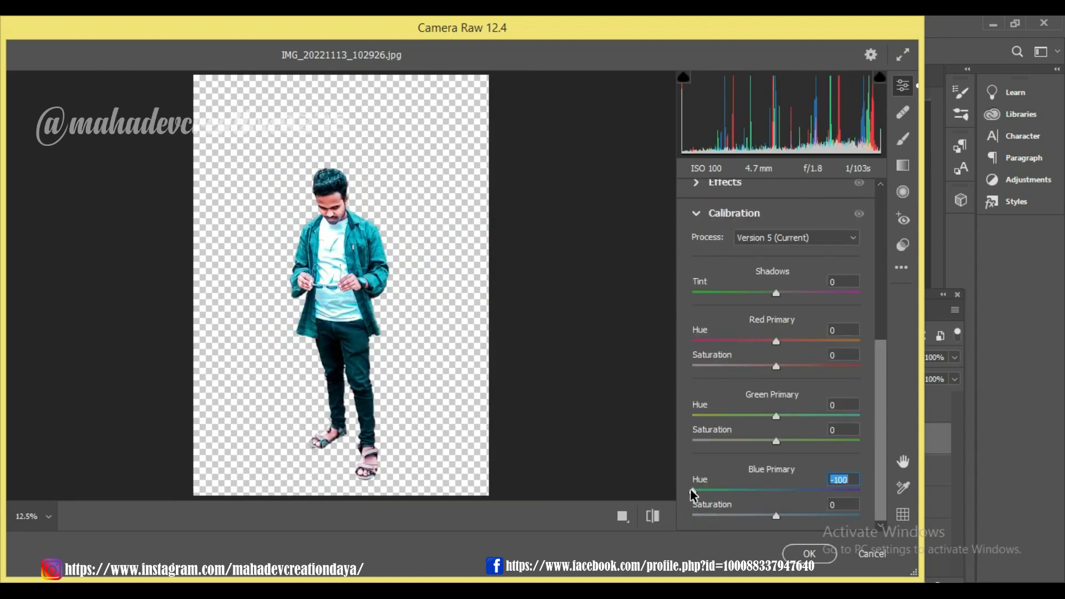
pyautogui.moveTo(776, 416); pyautogui.dragTo(661, 427)
pyautogui.scroll(5, 329, 202)
pyautogui.scroll(-10, 331, 207)
pyautogui.moveTo(776, 441); pyautogui.dragTo(830, 441)
pyautogui.moveTo(693, 416); pyautogui.dragTo(709, 416)
pyautogui.scroll(2, 716, 369)
pyautogui.scroll(5, 717, 366)
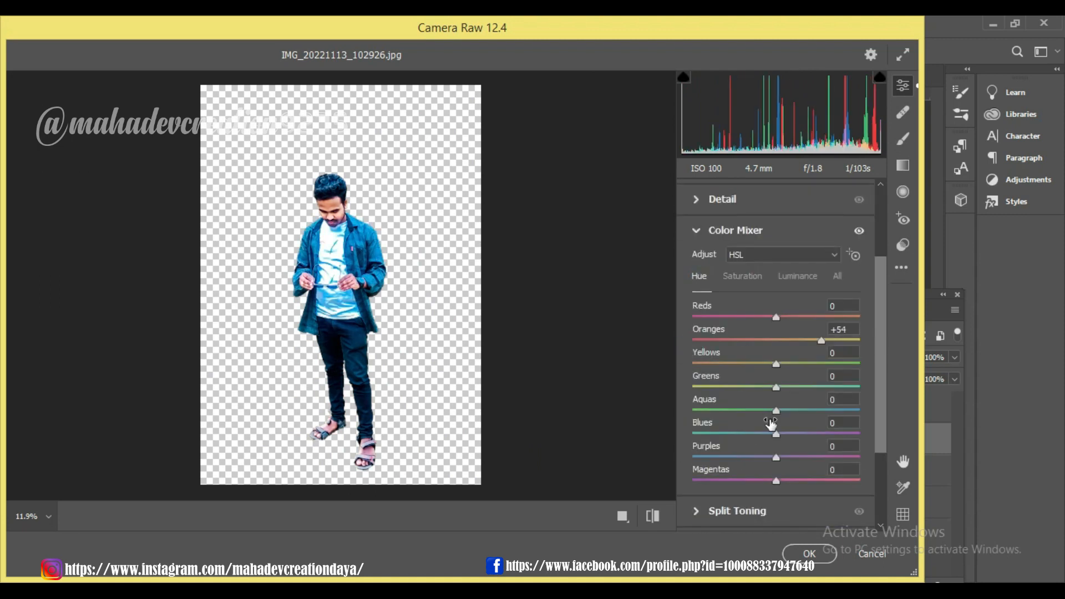
pyautogui.click(753, 278)
pyautogui.click(798, 276)
pyautogui.moveTo(775, 411); pyautogui.dragTo(775, 410)
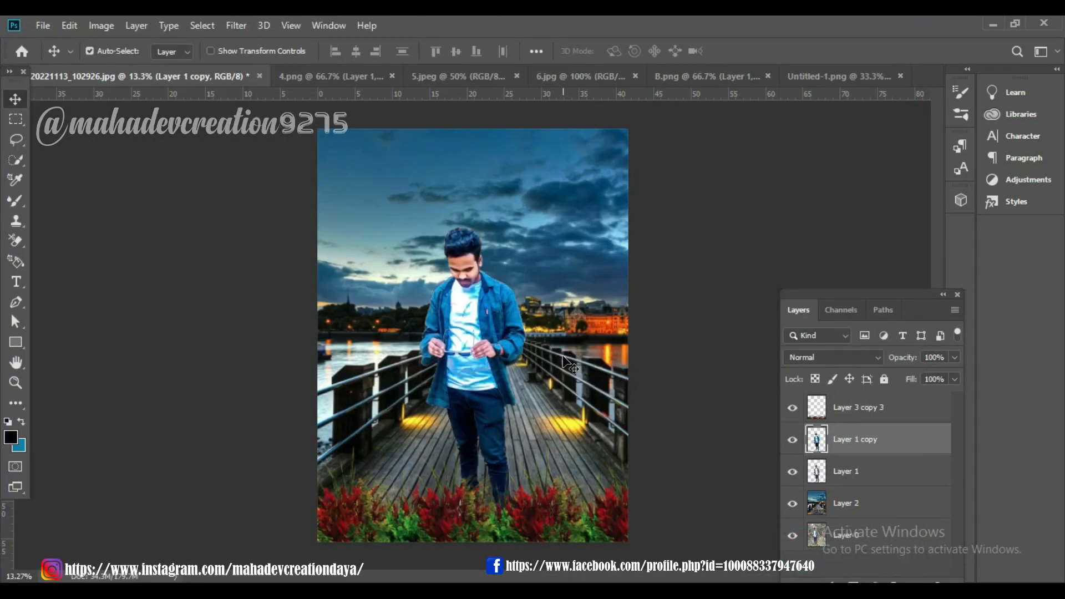
# Step: Toggle the visibility of the graded copy to compare it with the original cutout
pyautogui.click(792, 441)
pyautogui.click(792, 441)
pyautogui.click(792, 440)
pyautogui.click(792, 441)
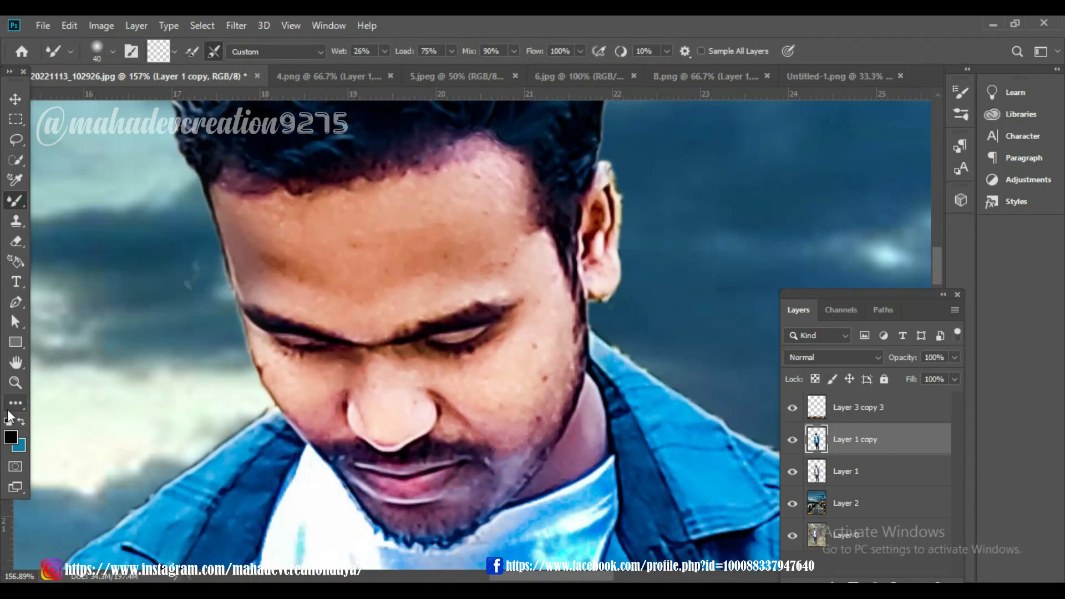
# Step: Retouch the blemished patch on the side of the man's forehead with an enlarged Spot Healing Brush
pyautogui.press('j')
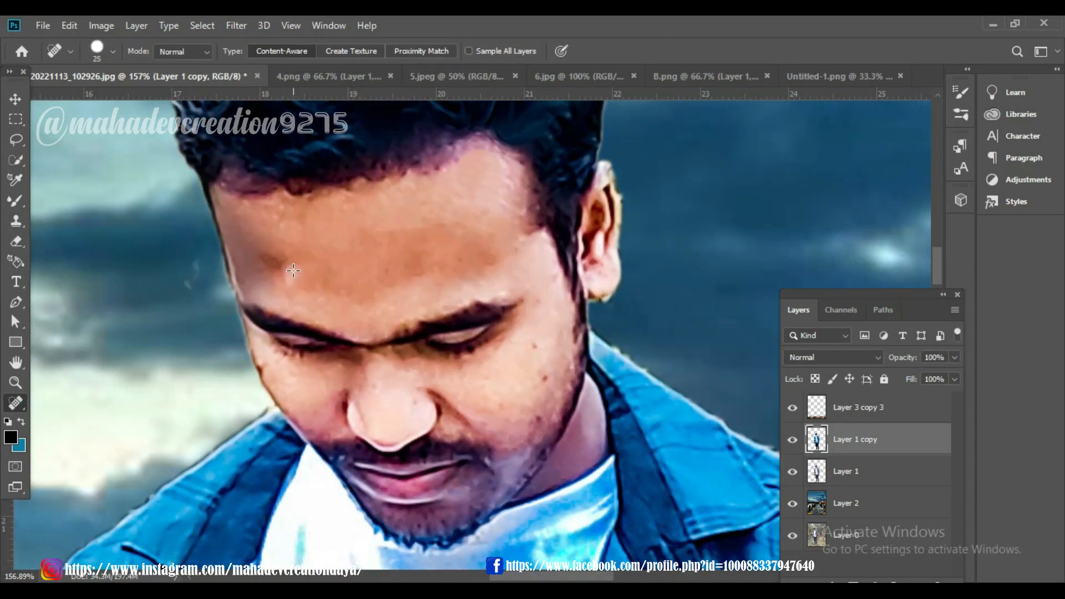
pyautogui.press(']')
pyautogui.press(']')
pyautogui.press(']')
pyautogui.press(']')
pyautogui.press(']')
pyautogui.click(270, 260)
# Step: Smooth the forehead skin from hairline to eyebrows with a 45 px Mixer Brush
pyautogui.scroll(-6, 388, 274)
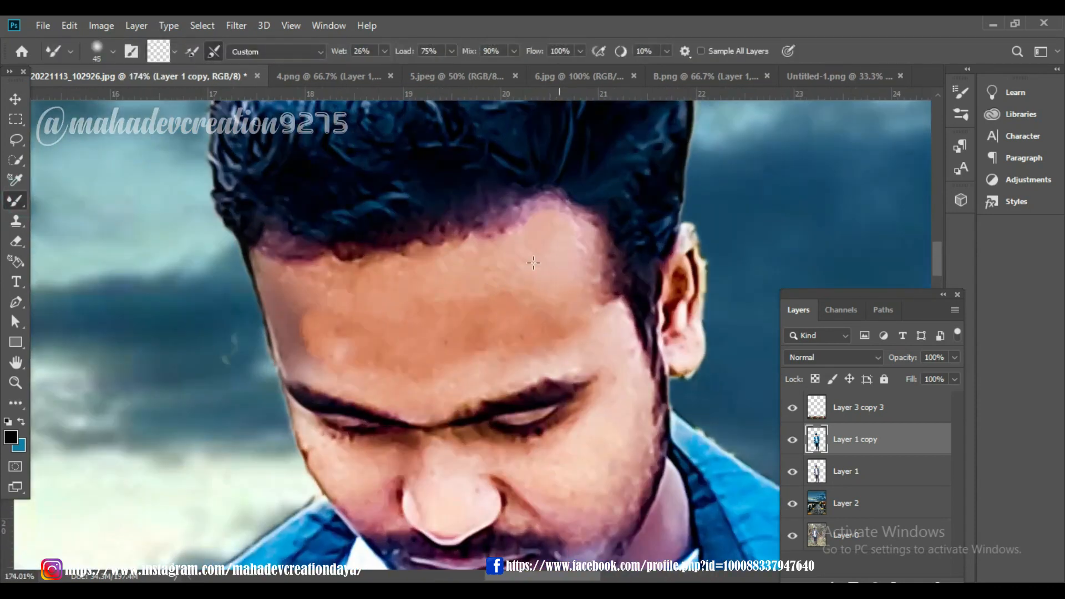
pyautogui.moveTo(500, 236)
pyautogui.mouseDown()
pyautogui.moveTo(442, 261)
pyautogui.moveTo(333, 267)
pyautogui.mouseUp()
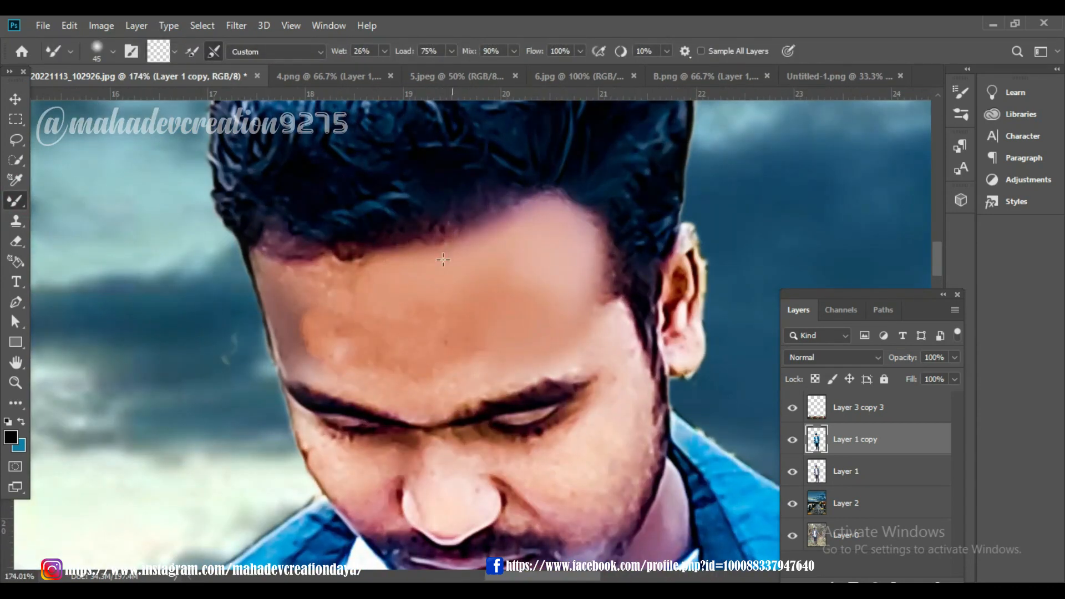
pyautogui.moveTo(446, 377)
pyautogui.mouseDown()
pyautogui.moveTo(513, 382)
pyautogui.moveTo(577, 369)
pyautogui.mouseUp()
pyautogui.moveTo(289, 272); pyautogui.dragTo(304, 321)
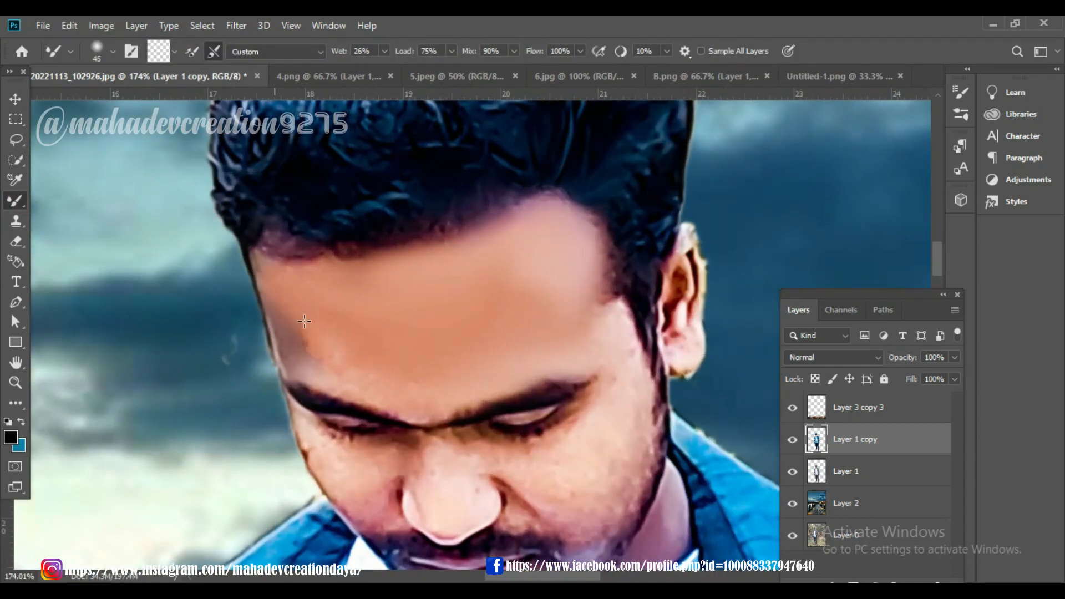
pyautogui.moveTo(322, 367); pyautogui.dragTo(470, 371)
pyautogui.scroll(-2, 602, 254)
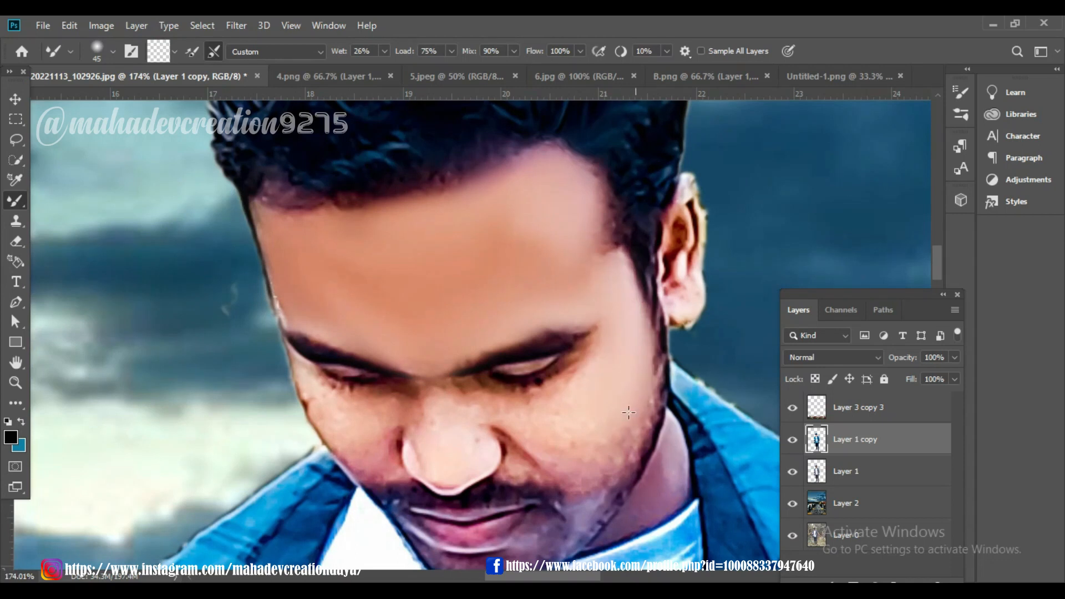
# Step: Smooth the cheek beside the ear with the Mixer Brush and blend the chin around the lips with a smaller brush
pyautogui.scroll(-4, 628, 411)
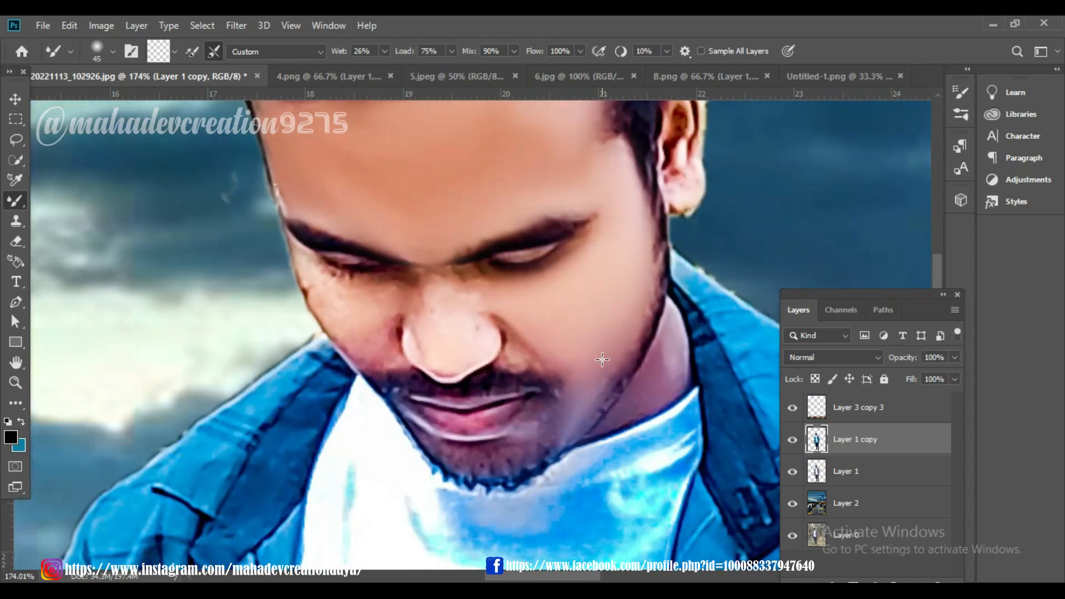
pyautogui.moveTo(601, 368)
pyautogui.mouseDown()
pyautogui.moveTo(627, 271)
pyautogui.moveTo(594, 383)
pyautogui.mouseUp()
pyautogui.scroll(-4, 577, 355)
pyautogui.scroll(2, 543, 314)
pyautogui.press('[')
pyautogui.press('[')
pyautogui.press('[')
pyautogui.press('[')
pyautogui.press('[')
pyautogui.moveTo(543, 316); pyautogui.dragTo(481, 398)
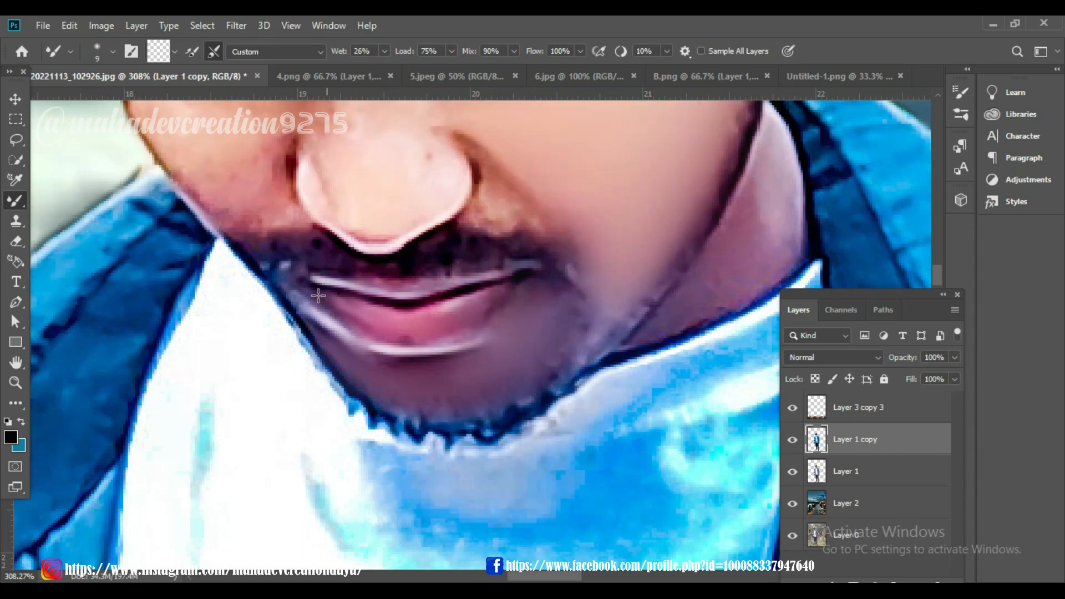
# Step: Smooth the skin on the nose, around the eyes and on the far cheek with the Mixer Brush
pyautogui.scroll(3, 476, 277)
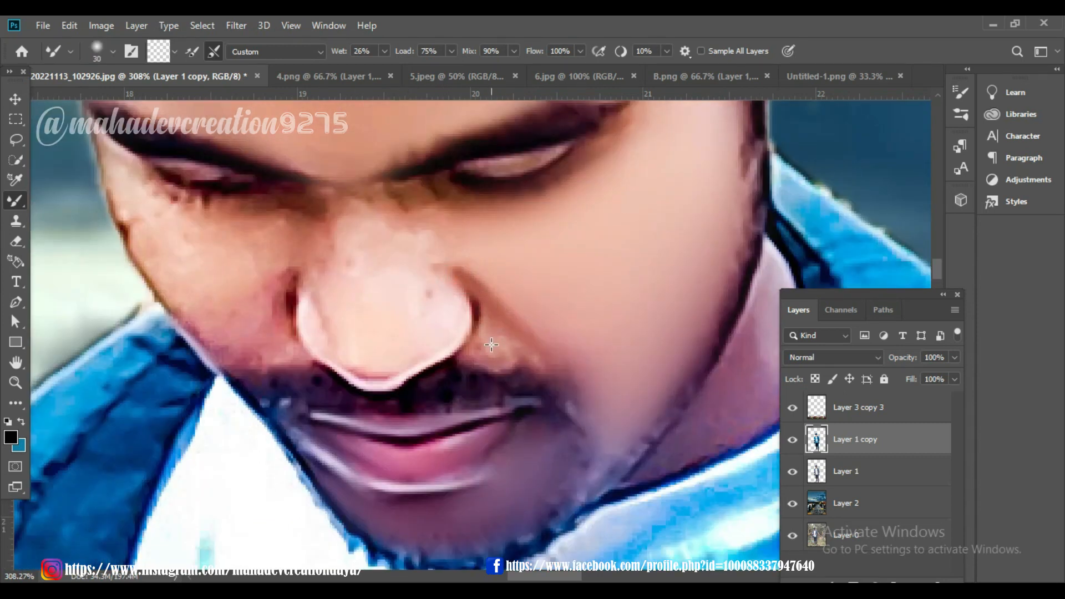
pyautogui.scroll(1, 370, 227)
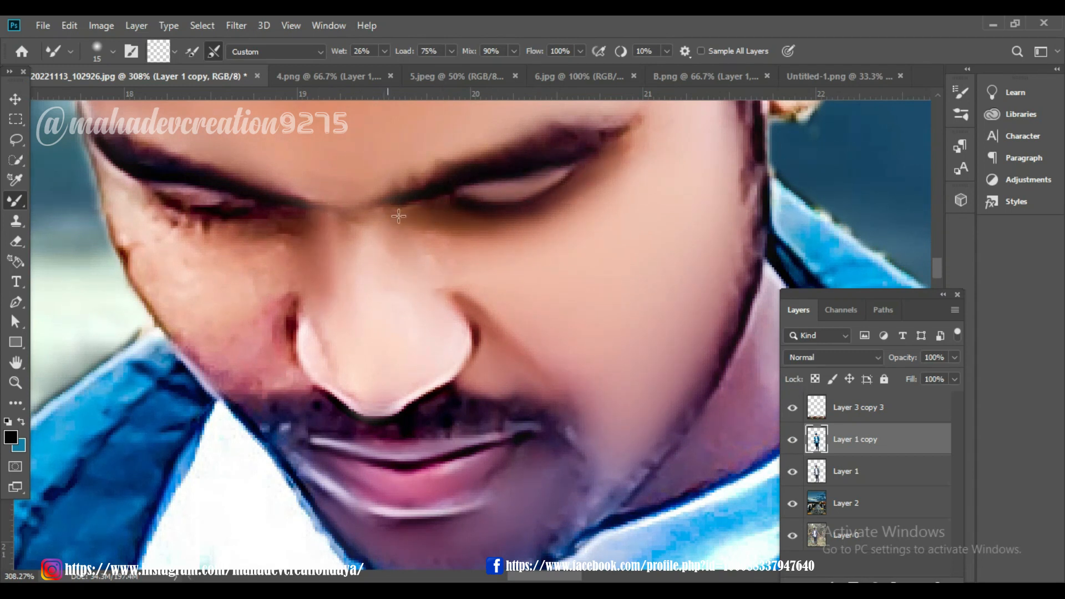
pyautogui.hscroll(-4, 220, 335)
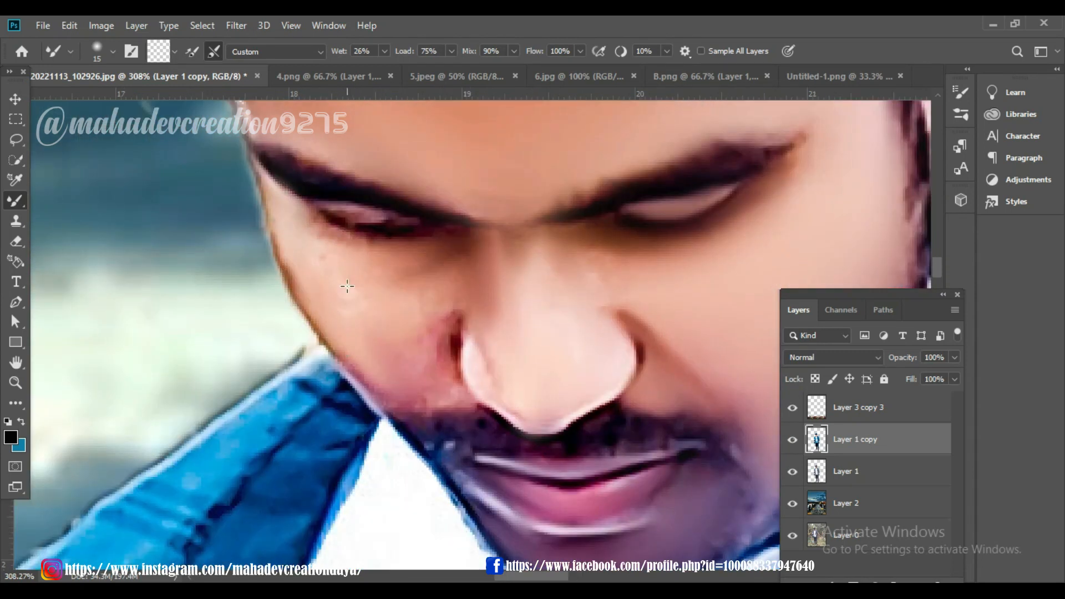
pyautogui.scroll(-15, 336, 350)
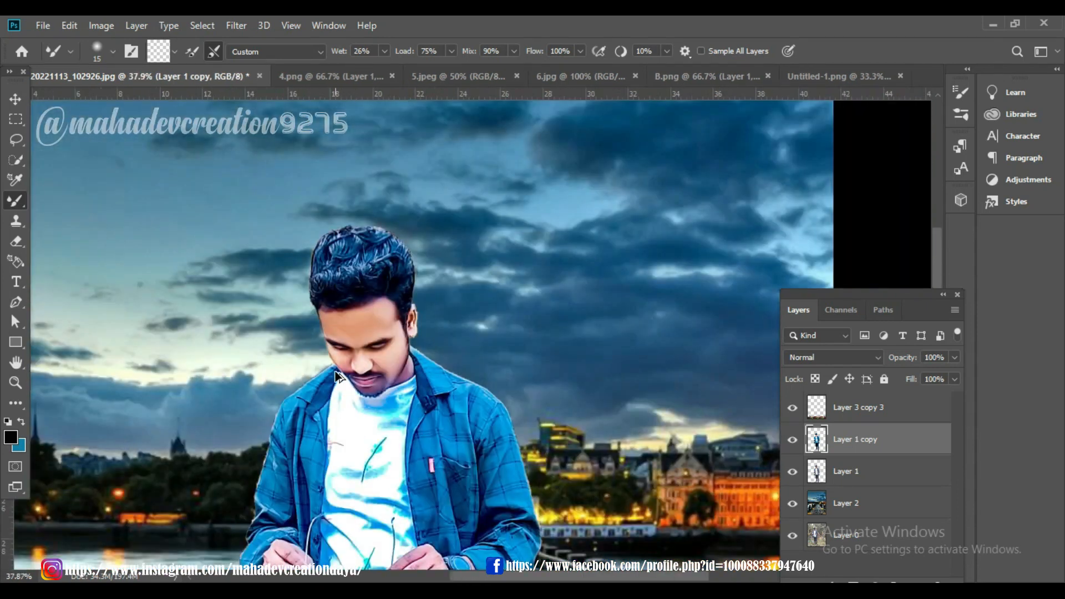
# Step: Blend the skin of the man's ear with an 8 px Mixer Brush
pyautogui.scroll(15, 399, 296)
pyautogui.press('[')
pyautogui.press('[')
pyautogui.press('[')
pyautogui.scroll(-5, 392, 247)
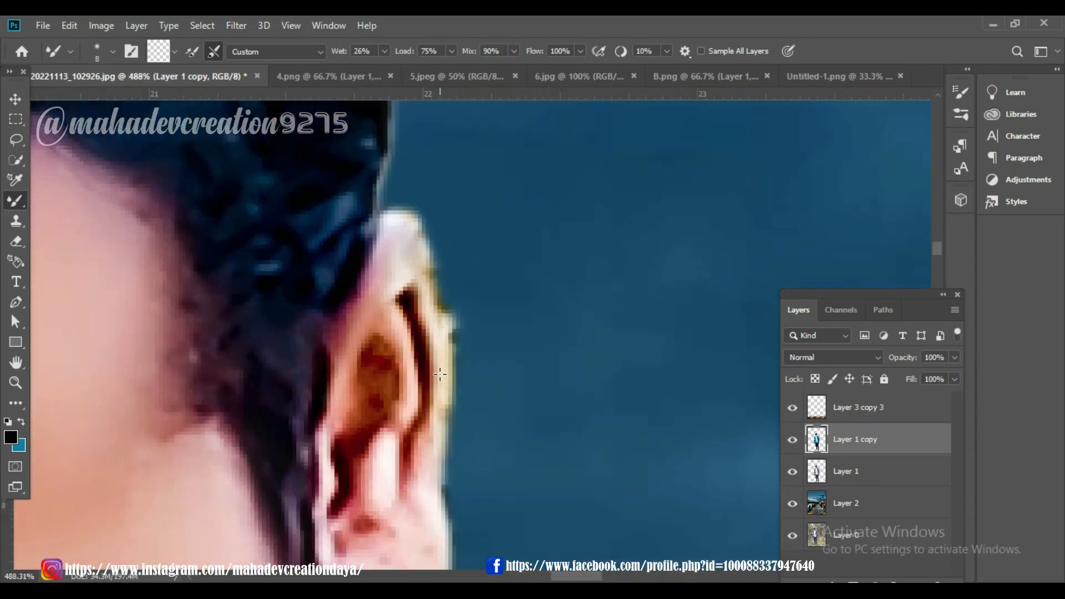
pyautogui.scroll(-14, 402, 333)
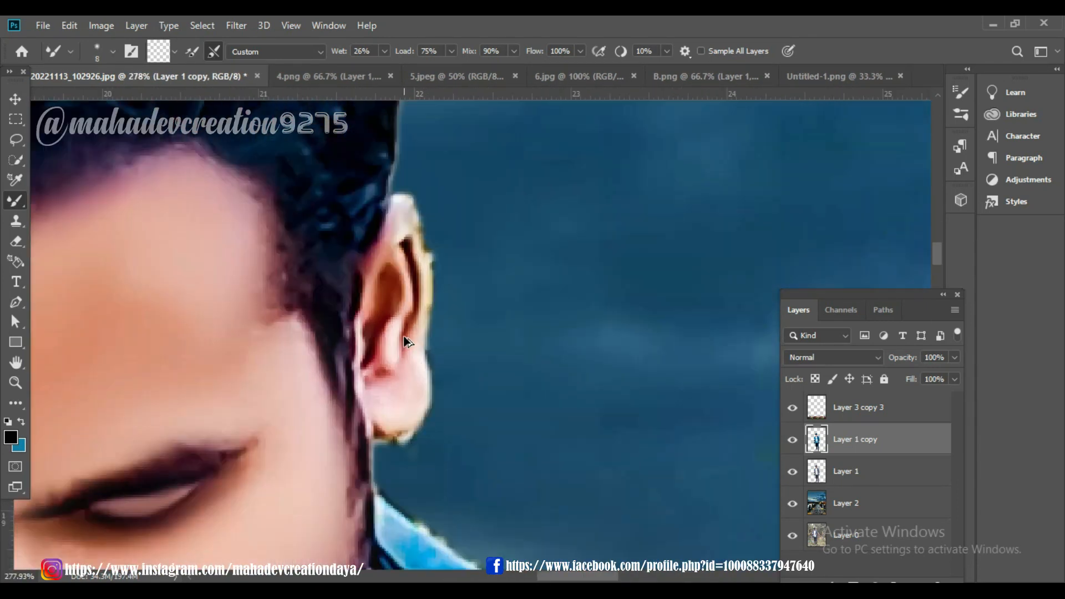
# Step: Smooth the skin on both of the man's hands with the Mixer Brush, enlarging it to 35 px
pyautogui.scroll(10, 466, 445)
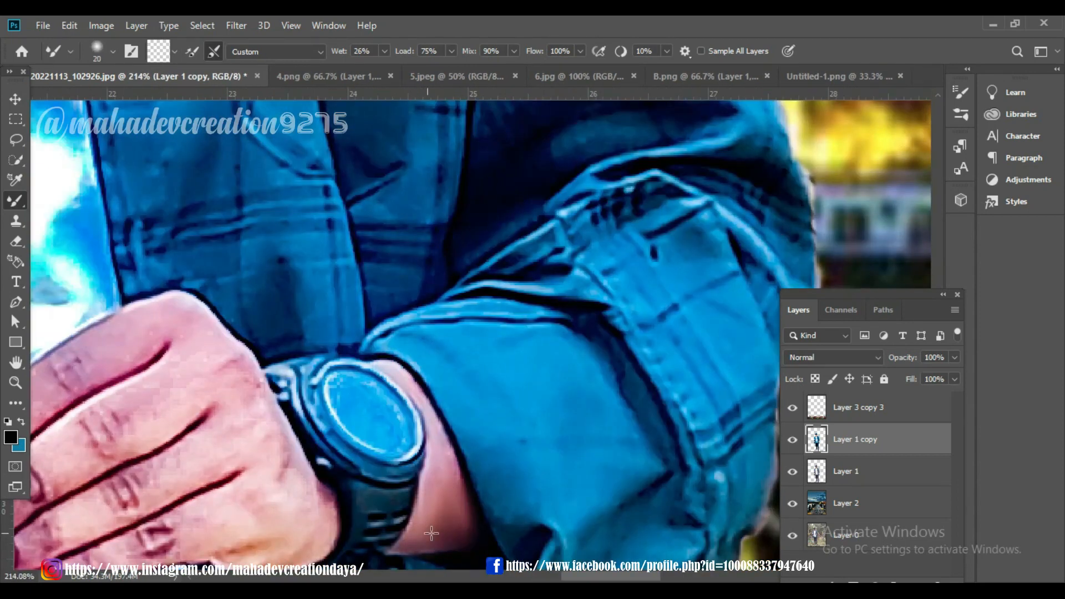
pyautogui.scroll(-3, 431, 534)
pyautogui.press(']')
pyautogui.press(']')
pyautogui.press(']')
pyautogui.hscroll(-6, 197, 380)
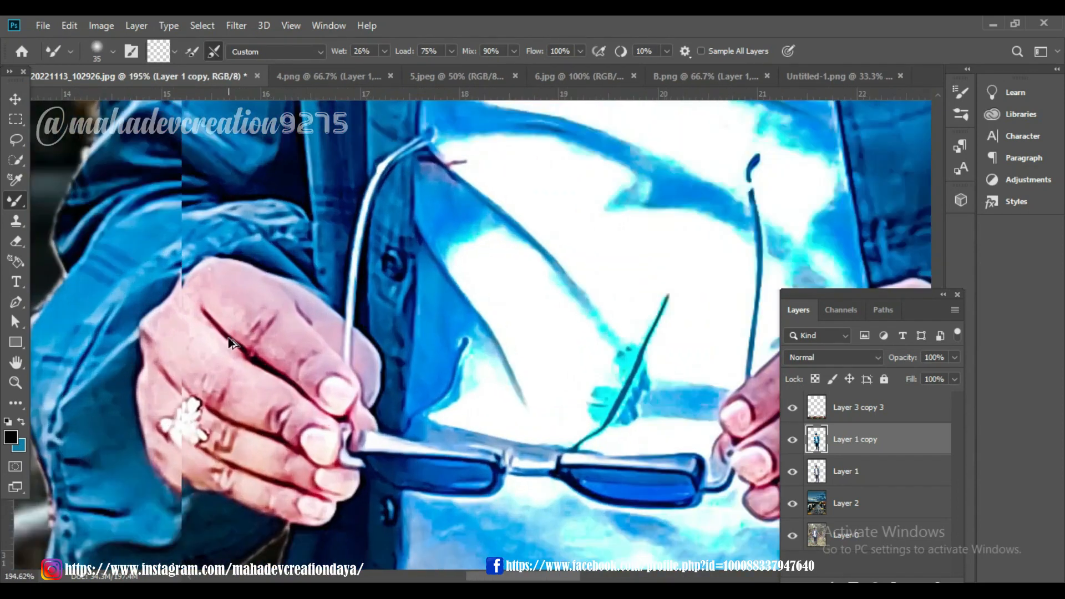
pyautogui.scroll(3, 195, 345)
pyautogui.scroll(-6, 242, 467)
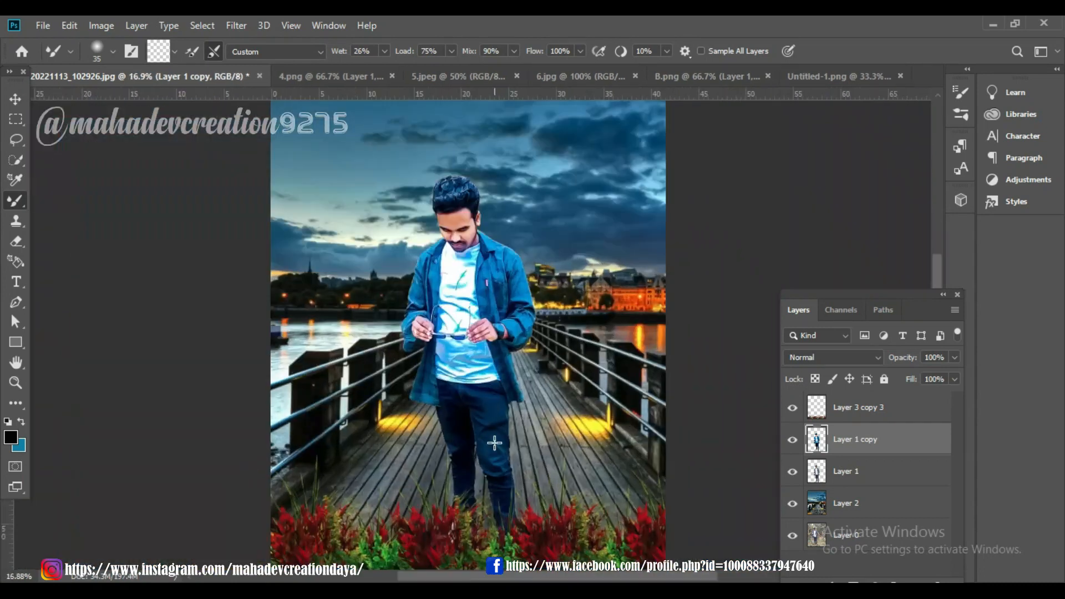
# Step: Smudge the hair above the temple and ear into smooth upswept strands with a 45 px Smudge tool at 40% strength
pyautogui.scroll(12, 465, 250)
pyautogui.moveTo(309, 308); pyautogui.dragTo(283, 293)
pyautogui.scroll(-3, 296, 291)
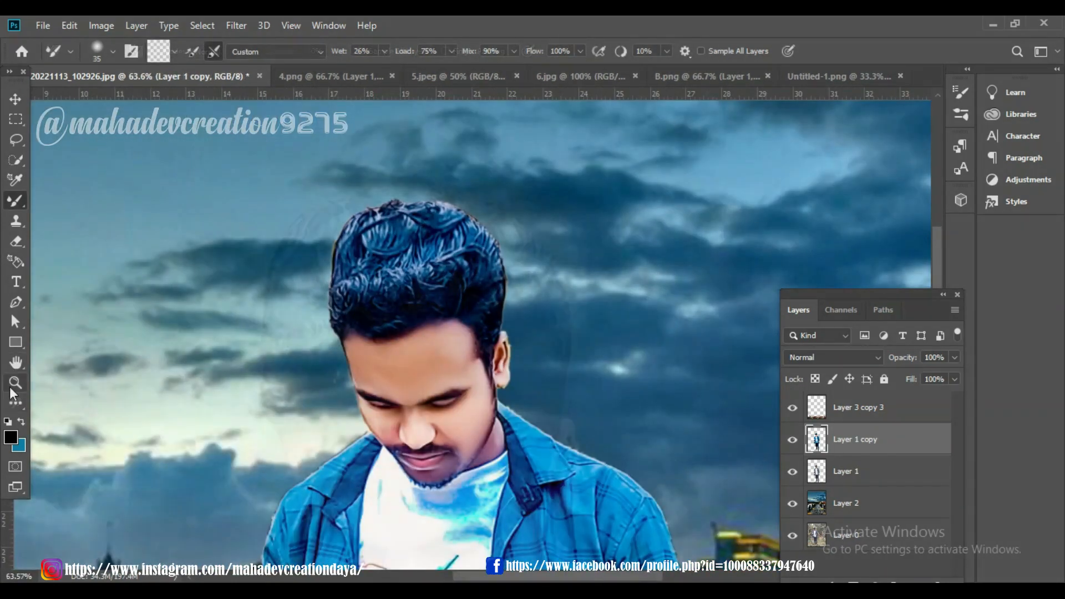
pyautogui.click(14, 406)
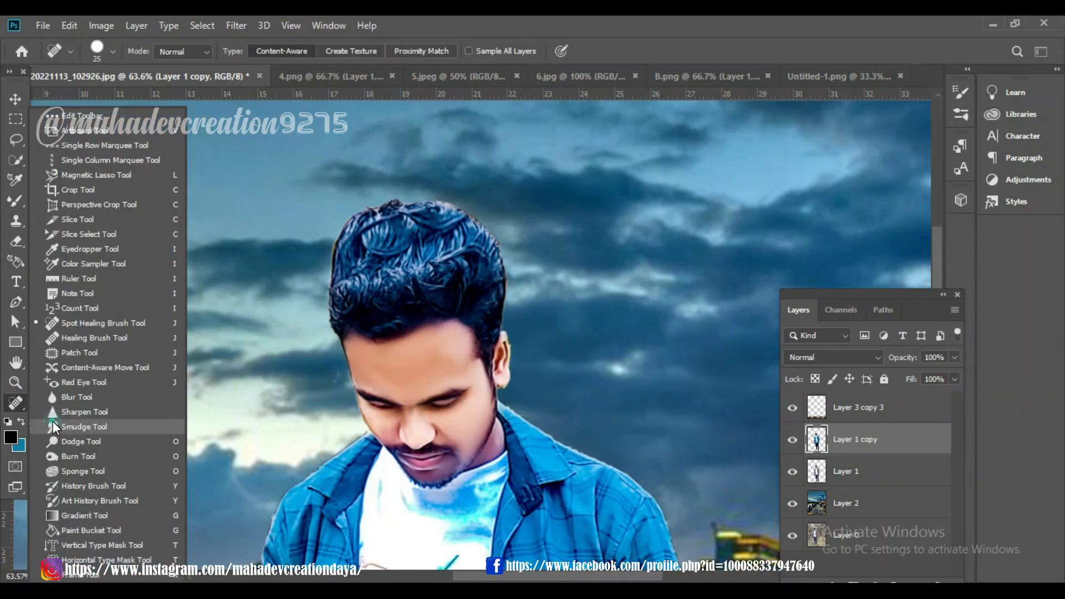
pyautogui.click(53, 425)
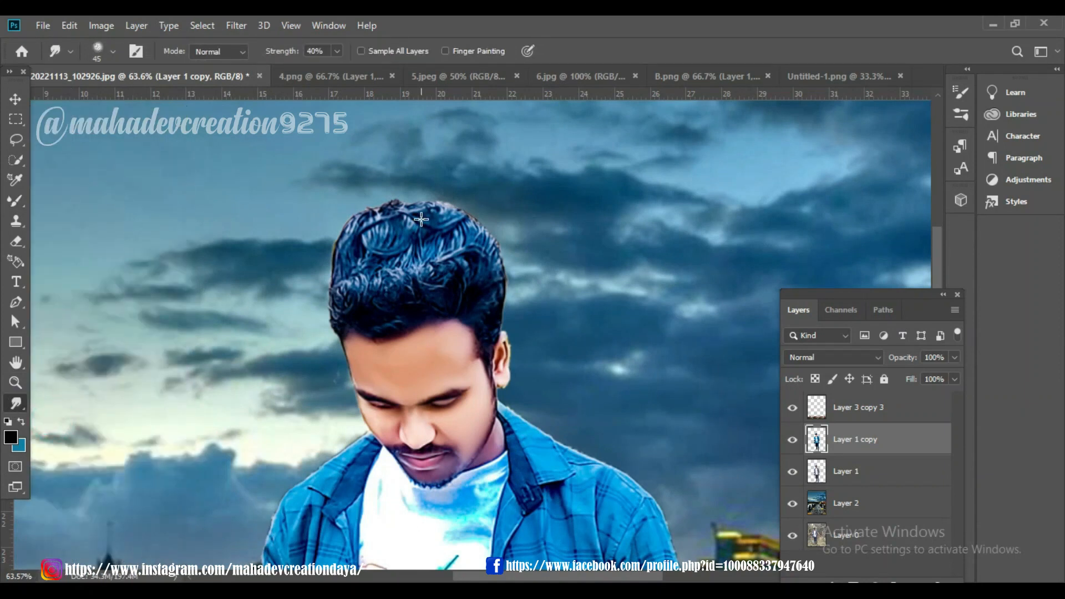
pyautogui.scroll(2, 421, 220)
pyautogui.scroll(1, 421, 220)
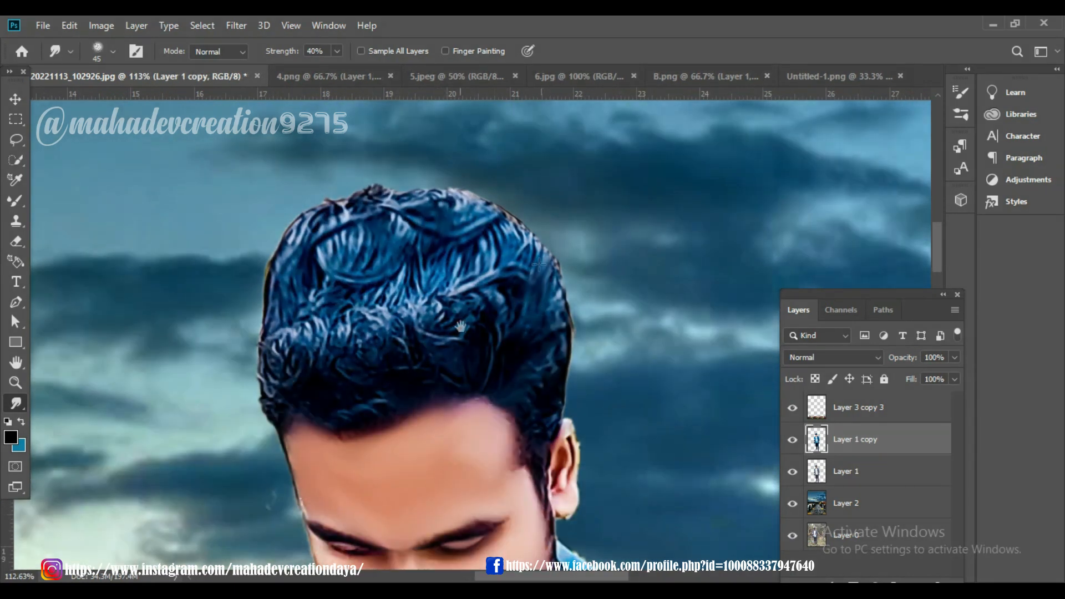
pyautogui.scroll(2, 460, 326)
pyautogui.moveTo(460, 326); pyautogui.dragTo(300, 166)
pyautogui.moveTo(394, 335)
pyautogui.mouseDown()
pyautogui.moveTo(452, 187)
pyautogui.moveTo(416, 309)
pyautogui.moveTo(452, 250)
pyautogui.mouseUp()
pyautogui.scroll(2, 369, 272)
pyautogui.moveTo(318, 371)
pyautogui.mouseDown()
pyautogui.moveTo(312, 242)
pyautogui.moveTo(300, 239)
pyautogui.mouseUp()
pyautogui.moveTo(286, 373)
pyautogui.mouseDown()
pyautogui.moveTo(275, 255)
pyautogui.moveTo(247, 244)
pyautogui.mouseUp()
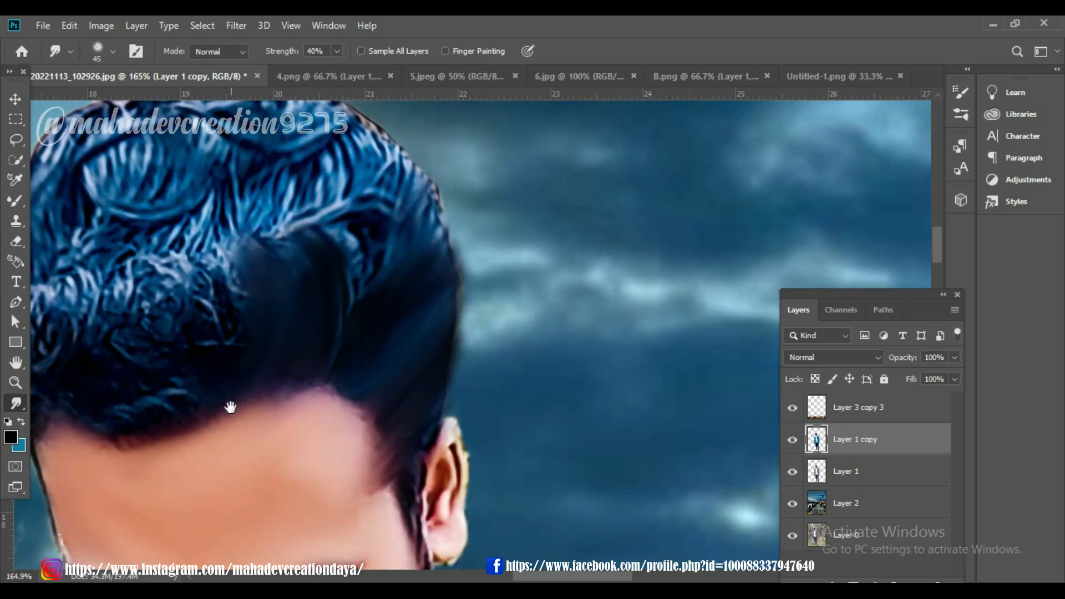
# Step: Smudge the front quiff and the far side of the man's hair into smooth upswept strands with the 45 px Smudge tool
pyautogui.moveTo(230, 407); pyautogui.dragTo(409, 332)
pyautogui.moveTo(409, 336); pyautogui.dragTo(414, 288)
pyautogui.moveTo(370, 335)
pyautogui.mouseDown()
pyautogui.moveTo(366, 202)
pyautogui.moveTo(330, 205)
pyautogui.mouseUp()
pyautogui.moveTo(286, 338)
pyautogui.mouseDown()
pyautogui.moveTo(307, 254)
pyautogui.moveTo(282, 180)
pyautogui.mouseUp()
pyautogui.moveTo(272, 324); pyautogui.dragTo(245, 188)
pyautogui.moveTo(250, 305); pyautogui.dragTo(228, 208)
pyautogui.moveTo(239, 322); pyautogui.dragTo(205, 222)
pyautogui.moveTo(228, 343); pyautogui.dragTo(178, 292)
pyautogui.moveTo(198, 328); pyautogui.dragTo(171, 252)
pyautogui.moveTo(211, 272); pyautogui.dragTo(183, 200)
pyautogui.moveTo(278, 254); pyautogui.dragTo(255, 408)
pyautogui.moveTo(186, 348)
pyautogui.mouseDown()
pyautogui.moveTo(147, 299)
pyautogui.moveTo(167, 250)
pyautogui.mouseUp()
pyautogui.moveTo(238, 347); pyautogui.dragTo(199, 214)
pyautogui.moveTo(260, 322); pyautogui.dragTo(224, 192)
pyautogui.moveTo(283, 283)
pyautogui.mouseDown()
pyautogui.moveTo(250, 167)
pyautogui.moveTo(263, 145)
pyautogui.mouseUp()
pyautogui.moveTo(309, 336); pyautogui.dragTo(305, 180)
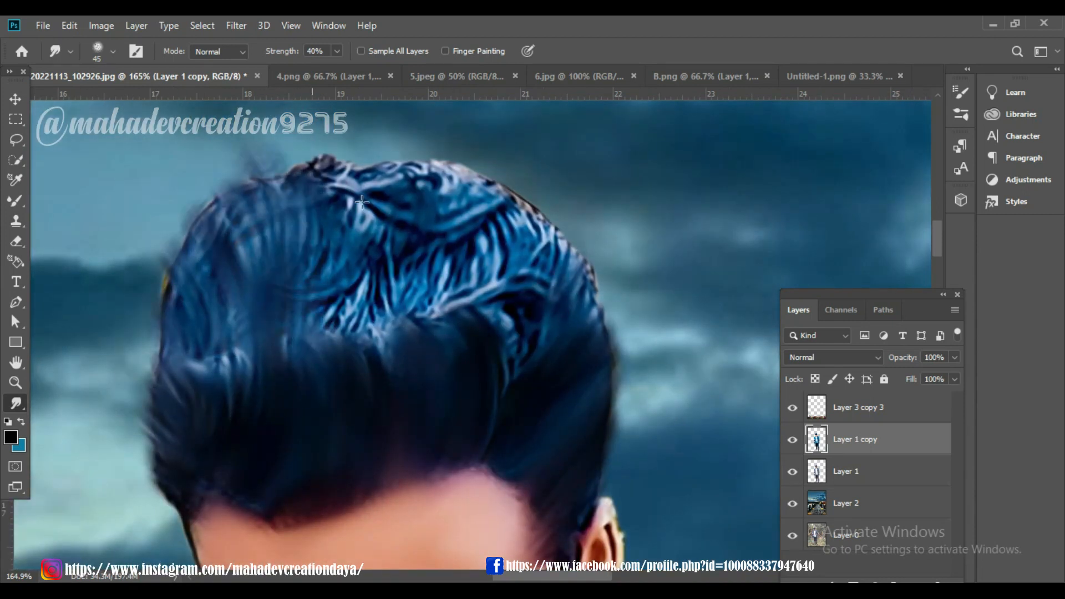
# Step: Smudge the outer edge of the hair across the crown outward into soft strands, covering the light fringe around it
pyautogui.moveTo(571, 321); pyautogui.dragTo(583, 244)
pyautogui.moveTo(544, 305); pyautogui.dragTo(546, 214)
pyautogui.moveTo(519, 247); pyautogui.dragTo(505, 180)
pyautogui.moveTo(487, 233); pyautogui.dragTo(466, 161)
pyautogui.moveTo(454, 222); pyautogui.dragTo(421, 155)
pyautogui.moveTo(407, 211); pyautogui.dragTo(377, 150)
pyautogui.moveTo(363, 216); pyautogui.dragTo(327, 146)
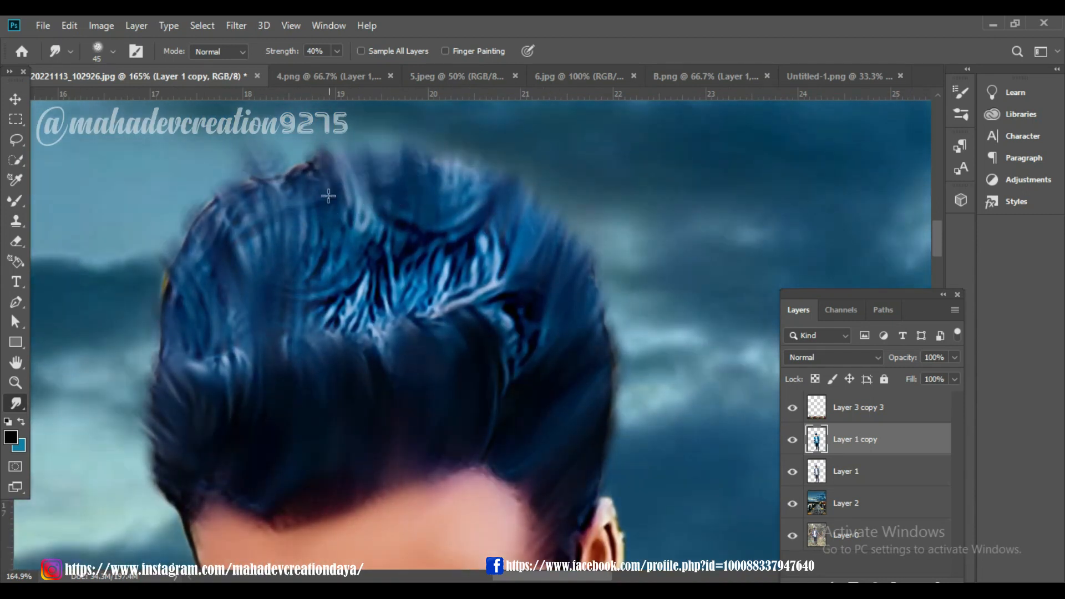
pyautogui.moveTo(322, 197); pyautogui.dragTo(277, 147)
pyautogui.moveTo(266, 230); pyautogui.dragTo(217, 177)
pyautogui.moveTo(236, 261); pyautogui.dragTo(185, 188)
# Step: Blend the light curls in the middle of the hair and along the quiff into soft upward strands at 40% strength
pyautogui.moveTo(408, 305); pyautogui.dragTo(402, 242)
pyautogui.moveTo(344, 333); pyautogui.dragTo(383, 244)
pyautogui.moveTo(444, 327); pyautogui.dragTo(477, 249)
pyautogui.moveTo(521, 374); pyautogui.dragTo(496, 300)
pyautogui.scroll(-1, 369, 284)
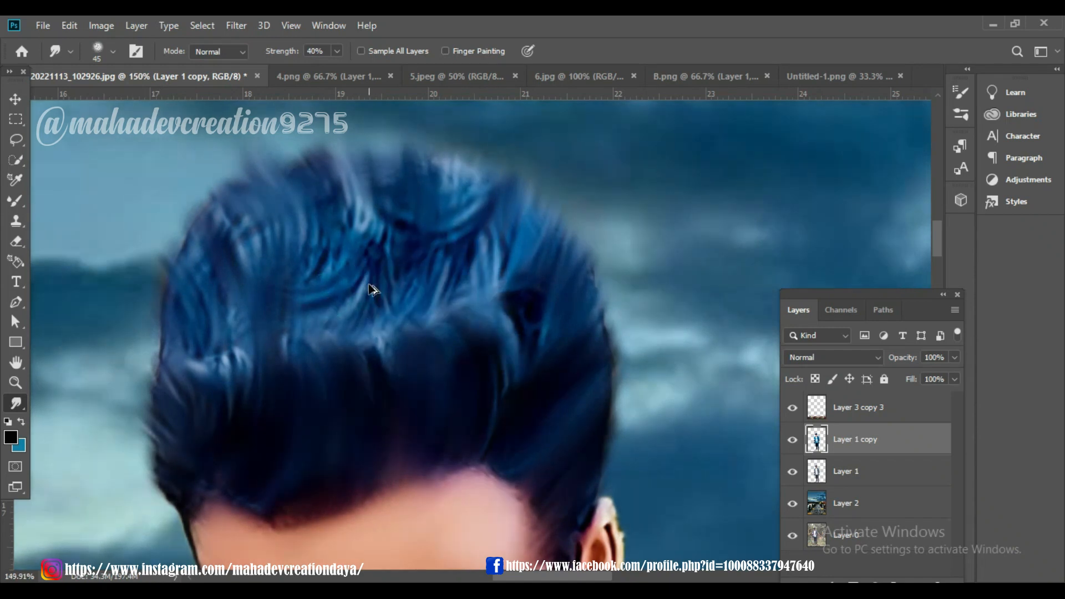
pyautogui.scroll(-2, 368, 284)
pyautogui.moveTo(322, 272); pyautogui.dragTo(324, 203)
pyautogui.moveTo(360, 288); pyautogui.dragTo(392, 197)
pyautogui.moveTo(446, 272); pyautogui.dragTo(480, 191)
pyautogui.moveTo(383, 233); pyautogui.dragTo(368, 171)
pyautogui.moveTo(302, 253); pyautogui.dragTo(291, 219)
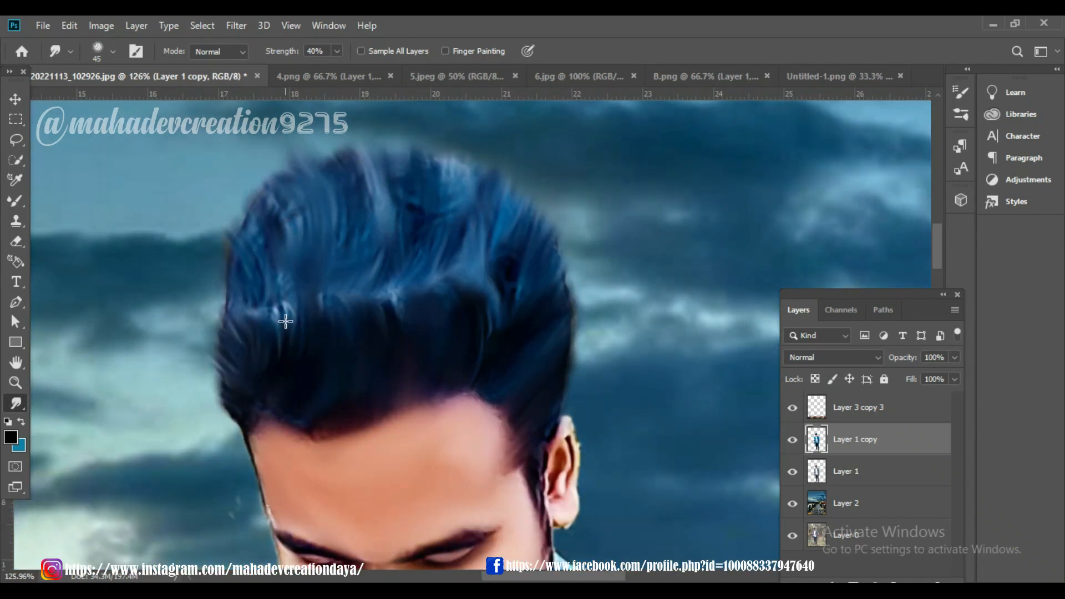
pyautogui.moveTo(383, 261)
pyautogui.mouseDown()
pyautogui.moveTo(394, 207)
pyautogui.moveTo(369, 166)
pyautogui.mouseUp()
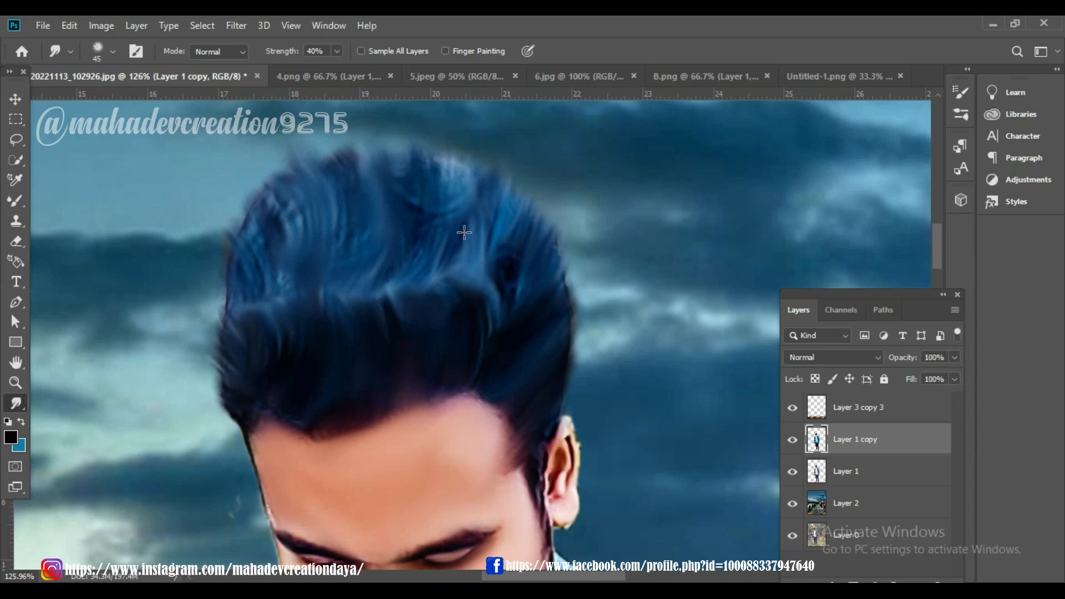
pyautogui.moveTo(463, 230); pyautogui.dragTo(447, 173)
pyautogui.moveTo(450, 311); pyautogui.dragTo(473, 224)
pyautogui.moveTo(489, 332); pyautogui.dragTo(478, 247)
pyautogui.moveTo(411, 319)
pyautogui.mouseDown()
pyautogui.moveTo(386, 281)
pyautogui.moveTo(429, 349)
pyautogui.mouseUp()
# Step: Touch up fine details on the man with the Mixer Brush reduced to 7 px
pyautogui.scroll(-14, 397, 294)
pyautogui.scroll(16, 424, 341)
pyautogui.press('[')
pyautogui.press('[')
pyautogui.press('[')
pyautogui.press('[')
pyautogui.press('[')
pyautogui.moveTo(428, 379); pyautogui.dragTo(363, 525)
pyautogui.scroll(-9, 416, 249)
pyautogui.scroll(16, 380, 353)
pyautogui.moveTo(306, 302); pyautogui.dragTo(466, 275)
pyautogui.moveTo(246, 263); pyautogui.dragTo(364, 305)
pyautogui.scroll(-10, 289, 333)
pyautogui.scroll(7, 223, 248)
pyautogui.scroll(-4, 226, 252)
pyautogui.moveTo(392, 245); pyautogui.dragTo(381, 301)
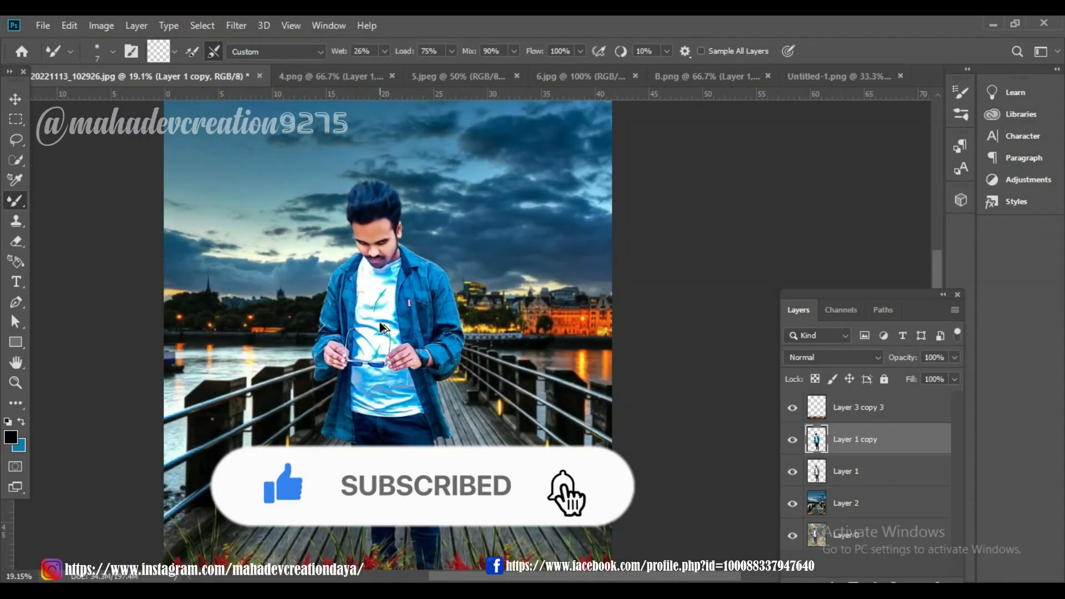
# Step: Apply the GREYCstoration noise filter to the man's layer with strength 111, contour 0.2 and anisotropy 1
pyautogui.click(235, 23)
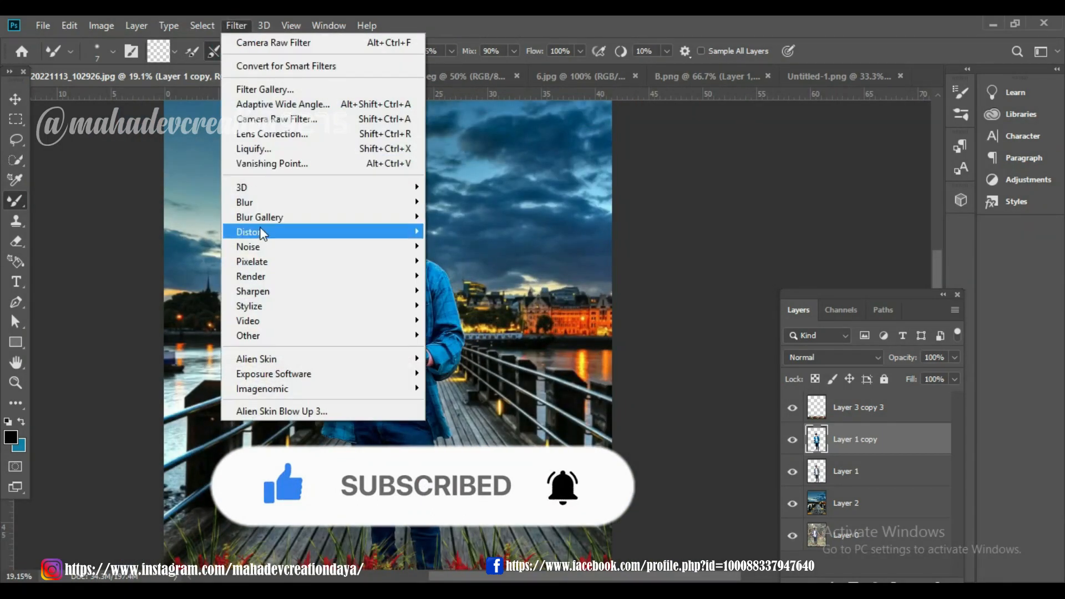
pyautogui.moveTo(265, 244)
pyautogui.click(455, 285)
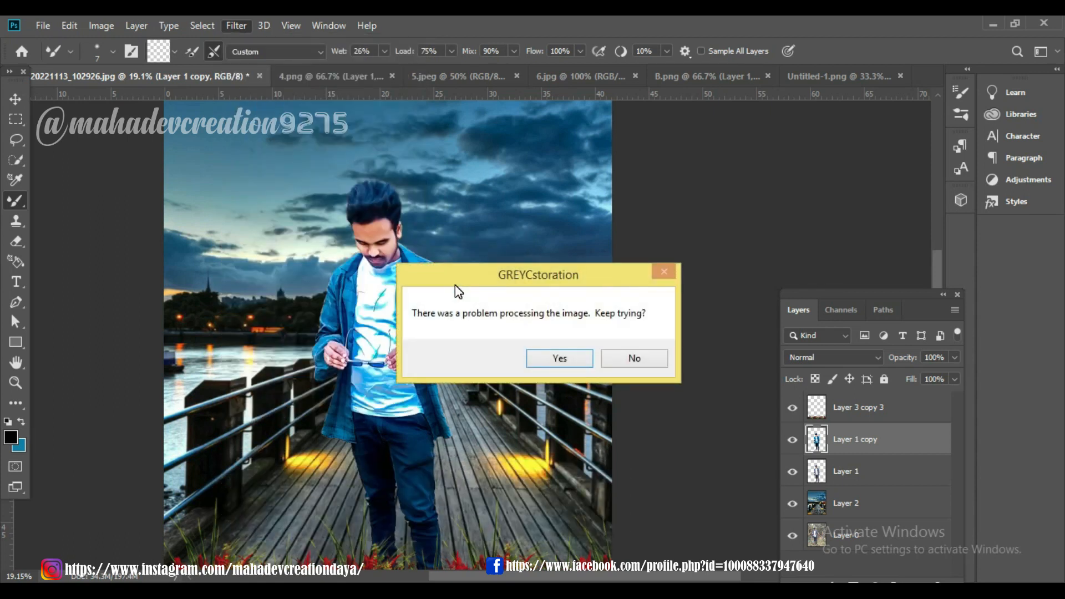
pyautogui.press('Return')
pyautogui.moveTo(539, 409); pyautogui.dragTo(396, 268)
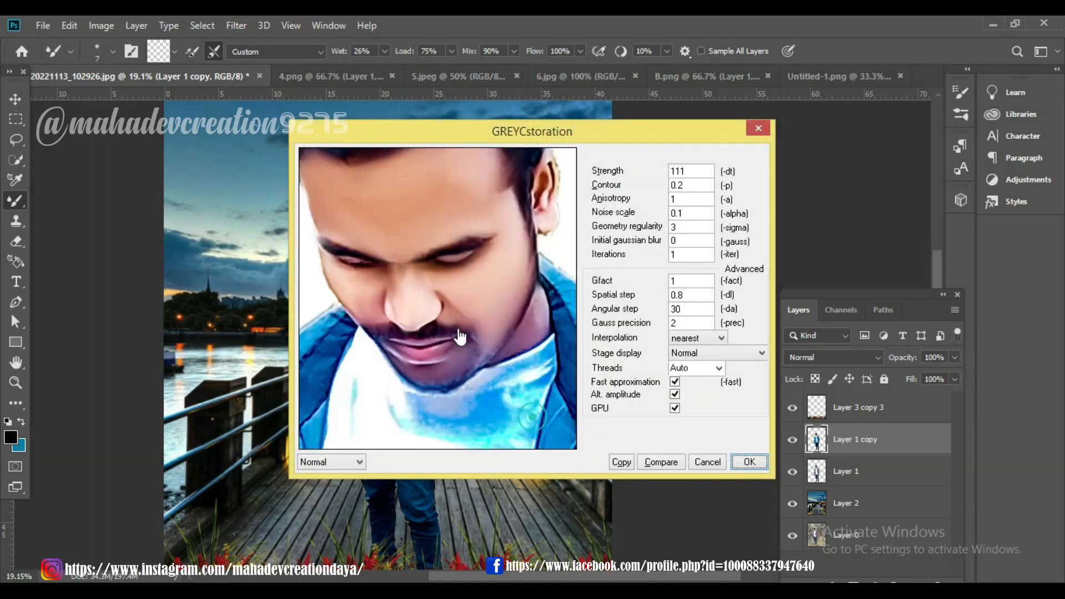
pyautogui.click(748, 462)
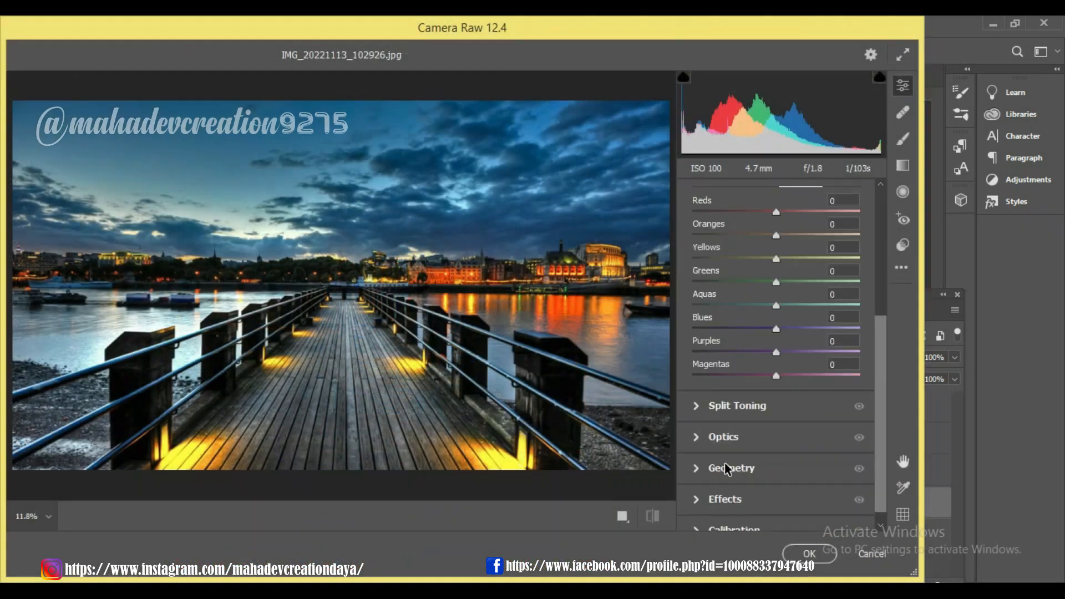
# Step: Calibrate the pier background in Camera Raw, setting the Blue Primary hue to -55 and its saturation to +87
pyautogui.click(699, 524)
pyautogui.moveTo(776, 491); pyautogui.dragTo(734, 492)
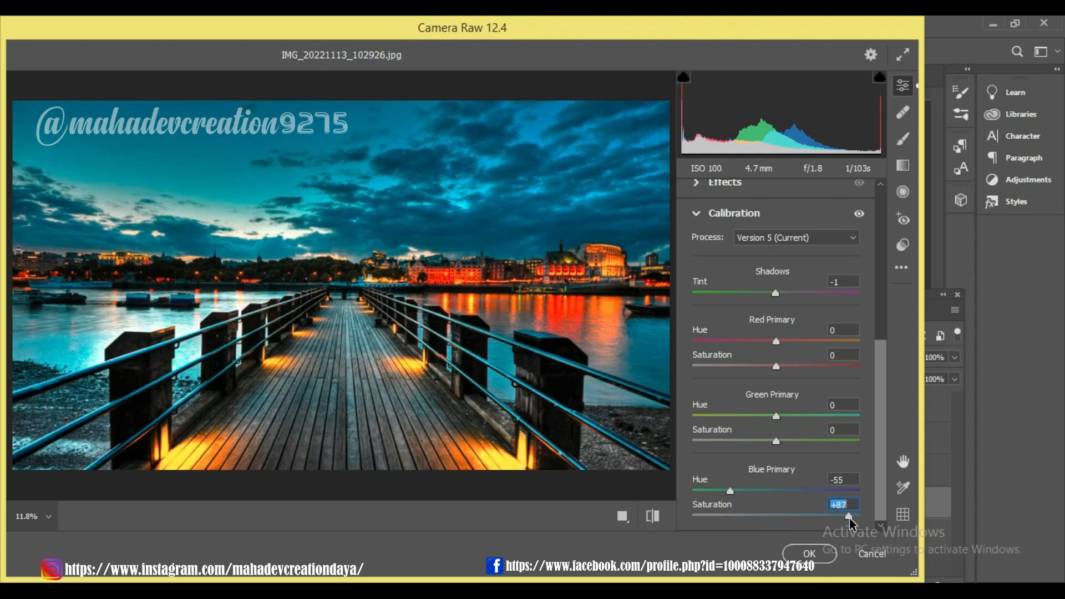
pyautogui.scroll(3, 787, 460)
pyautogui.scroll(-2, 782, 455)
pyautogui.moveTo(776, 454); pyautogui.dragTo(698, 485)
# Step: In the background's Color Mixer, set the Yellows hue to +100 and the Aquas hue to -100, and raise the Aquas saturation
pyautogui.scroll(5, 774, 450)
pyautogui.click(698, 351)
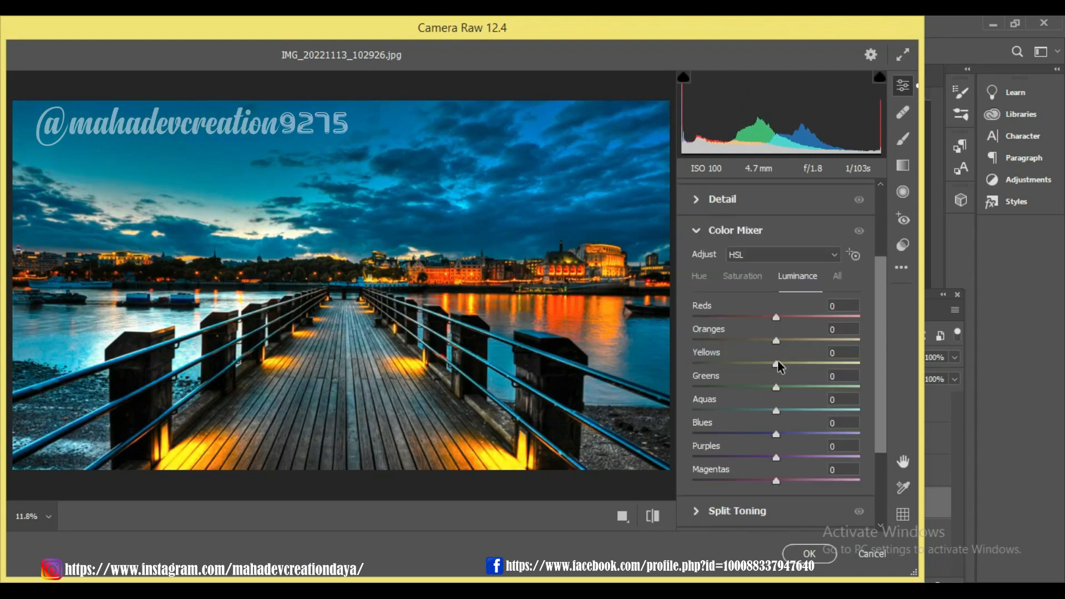
pyautogui.moveTo(775, 364); pyautogui.dragTo(911, 356)
pyautogui.moveTo(776, 411); pyautogui.dragTo(663, 411)
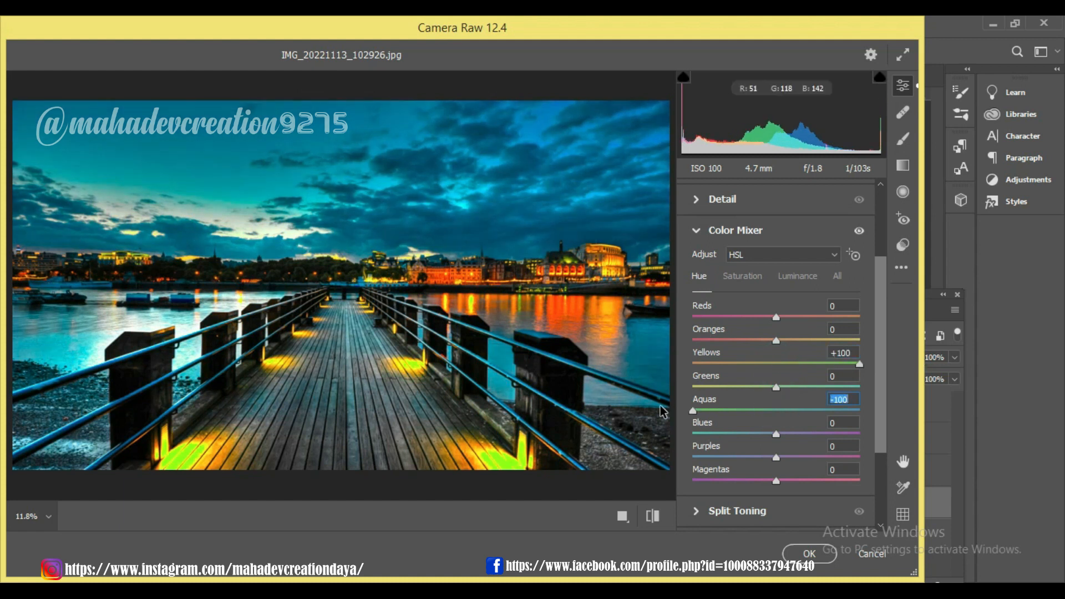
pyautogui.click(742, 276)
pyautogui.moveTo(776, 411); pyautogui.dragTo(878, 416)
pyautogui.click(798, 276)
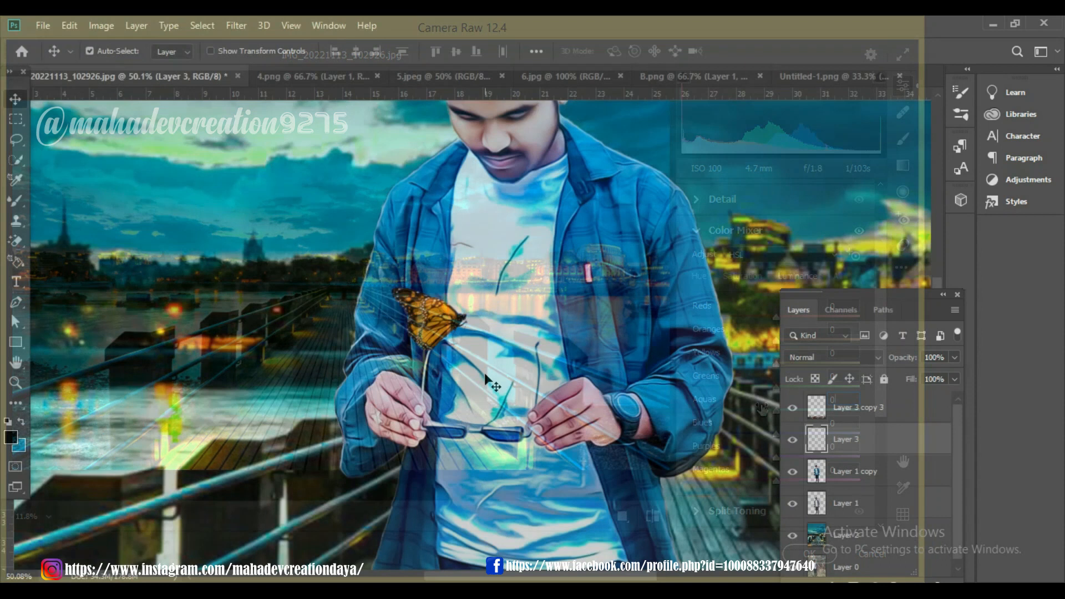
# Step: Scale the butterfly down to 39.87% of its size beside the man's glasses
pyautogui.scroll(1, 443, 352)
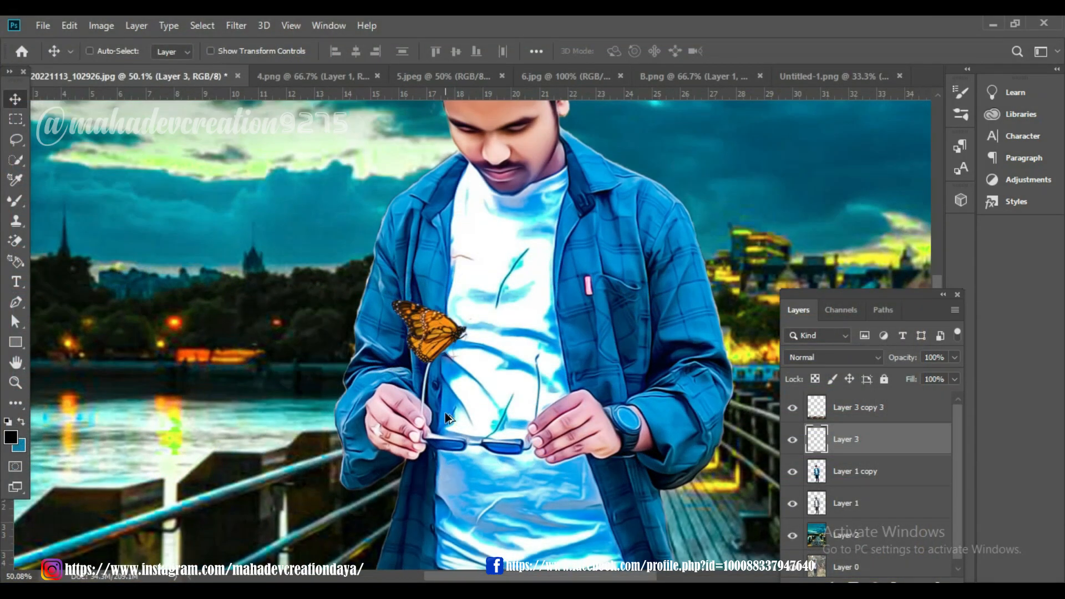
pyautogui.scroll(5, 445, 412)
pyautogui.moveTo(407, 236); pyautogui.dragTo(484, 310)
pyautogui.hotkey('ctrl', 't')
pyautogui.moveTo(619, 228); pyautogui.dragTo(482, 320)
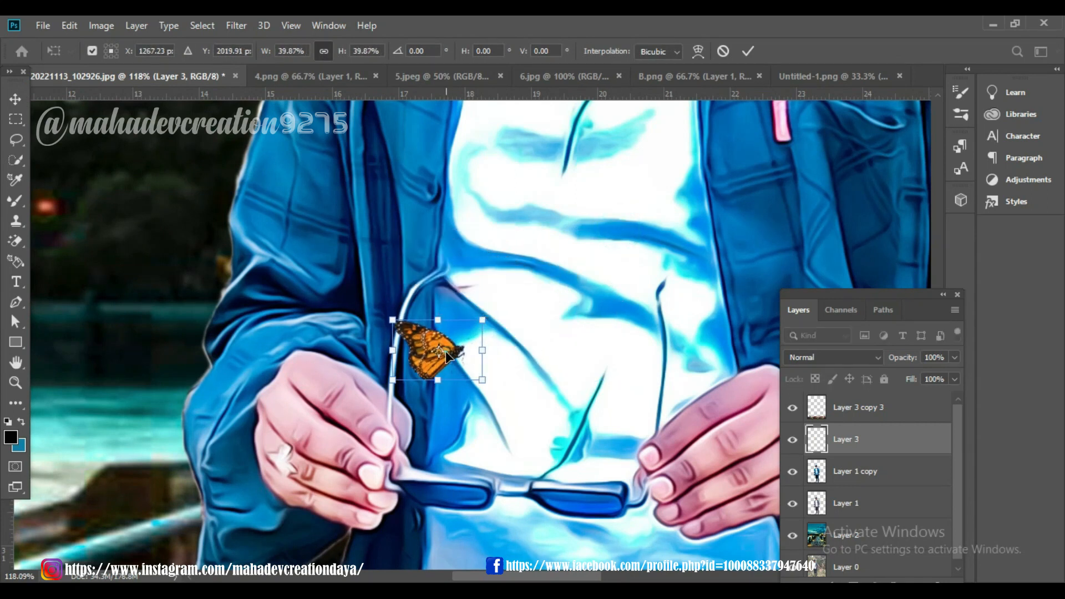
pyautogui.press('Return')
# Step: Rotate the butterfly upright and perch it on the bridge of the glasses
pyautogui.moveTo(425, 346); pyautogui.dragTo(491, 476)
pyautogui.hotkey('ctrl', 't')
pyautogui.moveTo(570, 430); pyautogui.dragTo(608, 501)
pyautogui.press('Return')
pyautogui.moveTo(514, 483); pyautogui.dragTo(507, 471)
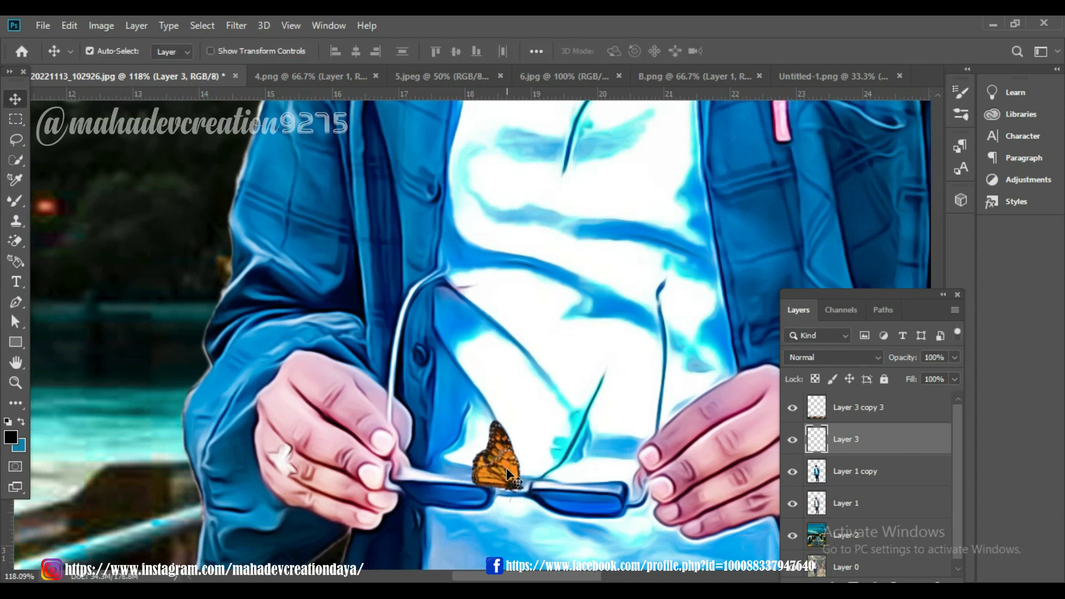
# Step: Enlarge the flock of birds in the sky to 225.56%
pyautogui.scroll(-4, 454, 397)
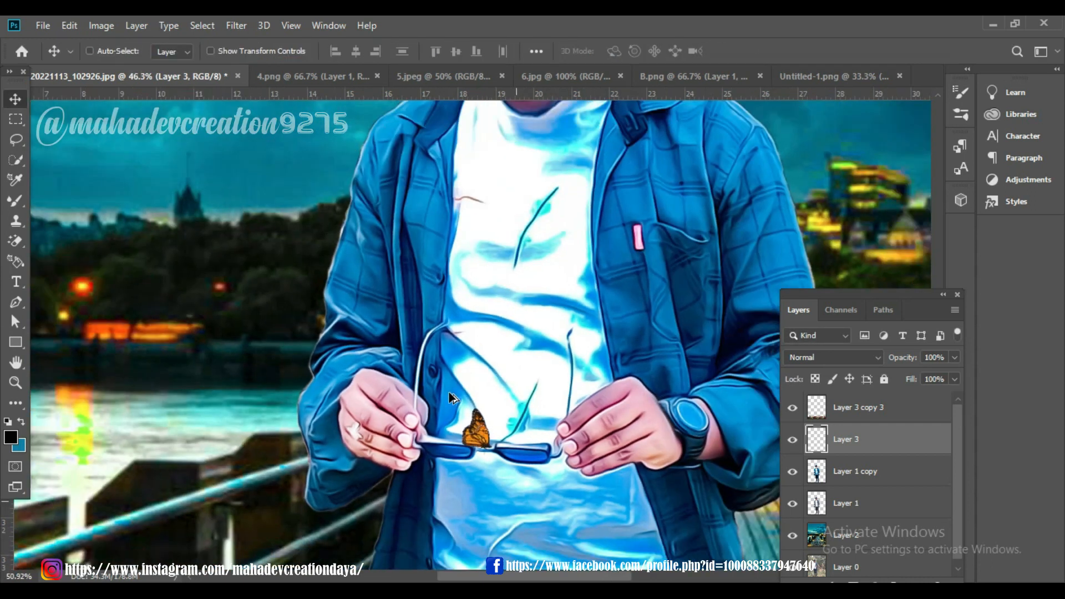
pyautogui.scroll(-3, 453, 397)
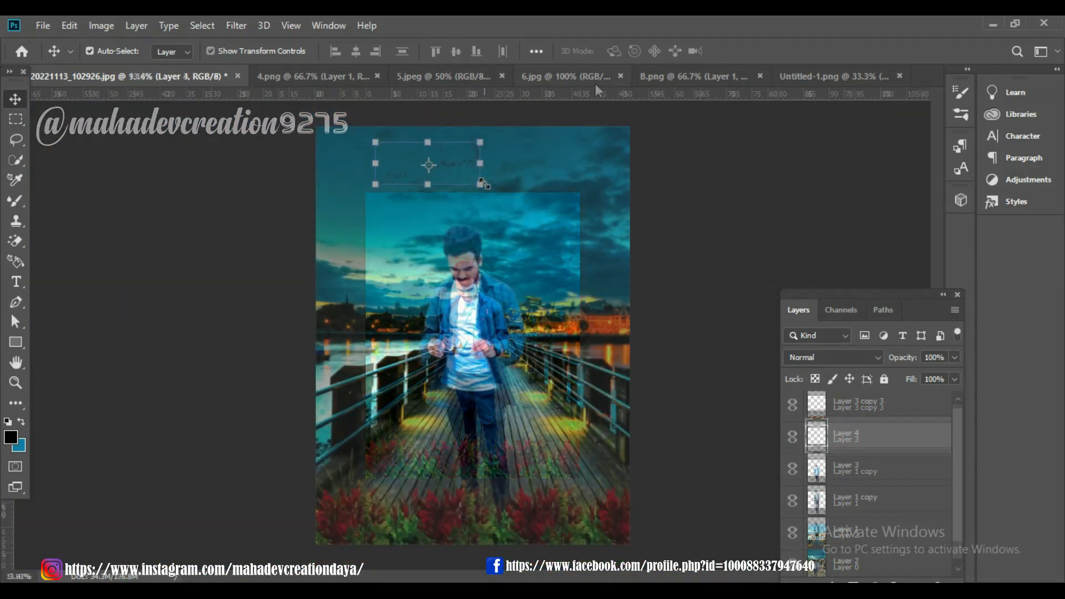
pyautogui.moveTo(480, 183); pyautogui.dragTo(612, 238)
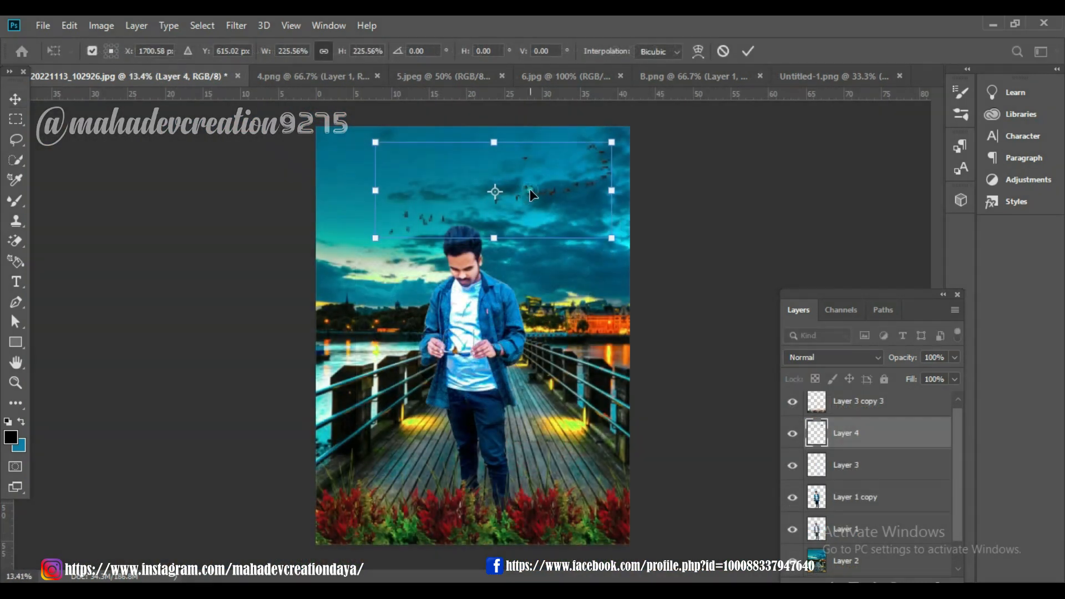
pyautogui.press('Return')
# Step: Fine-tune the layer's tone and colour with the Camera Raw filter
pyautogui.hotkey('ctrl', 'shift', 'a')
pyautogui.click(697, 257)
pyautogui.moveTo(775, 317); pyautogui.dragTo(798, 365)
pyautogui.moveTo(776, 388); pyautogui.dragTo(709, 363)
pyautogui.scroll(-2, 776, 435)
pyautogui.moveTo(776, 427); pyautogui.dragTo(802, 429)
pyautogui.click(809, 553)
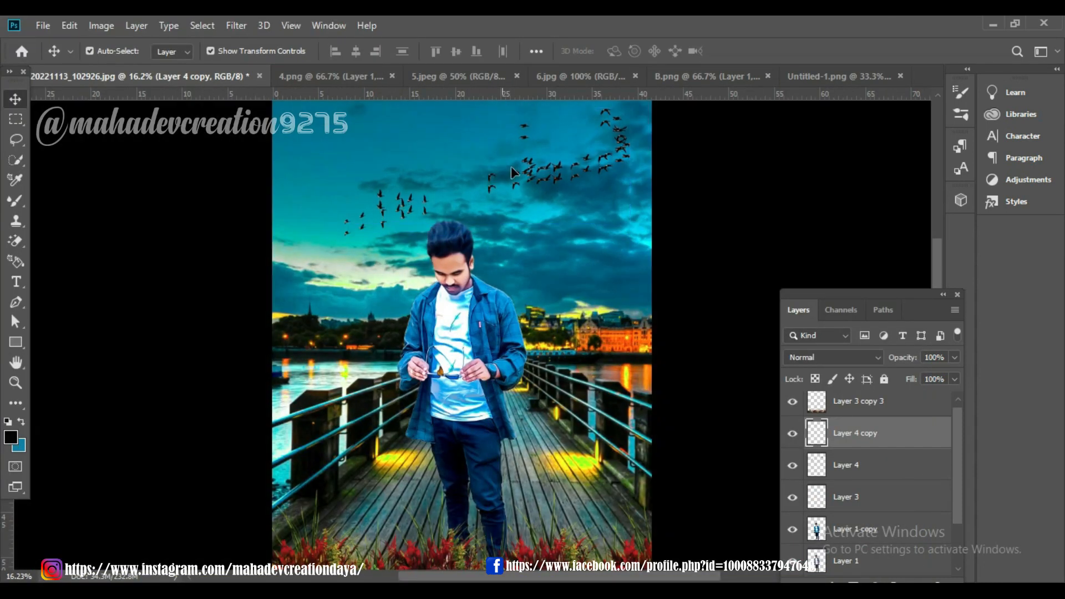
# Step: Duplicate the bird flock and spread the copies across the sky above the man
pyautogui.moveTo(511, 173); pyautogui.dragTo(543, 237)
pyautogui.hotkey('ctrl', 'j')
pyautogui.hotkey('ctrl', 'z')
pyautogui.click(537, 155)
pyautogui.scroll(2, 854, 432)
pyautogui.click(858, 438)
pyautogui.hotkey('ctrl', 'z')
pyautogui.click(859, 443)
pyautogui.scroll(3, 860, 438)
pyautogui.click(859, 434)
# Step: Nudge the selected flock copy upward in the sky
pyautogui.hotkey('shift', 'Up')
pyautogui.hotkey('shift', 'Up')
pyautogui.hotkey('shift', 'Up')
pyautogui.hotkey('shift', 'Up')
pyautogui.hotkey('shift', 'Up')
pyautogui.hotkey('shift', 'Up')
pyautogui.hotkey('shift', 'Up')
pyautogui.hotkey('shift', 'Up')
pyautogui.hotkey('shift', 'Up')
pyautogui.hotkey('shift', 'Up')
pyautogui.hotkey('shift', 'Up')
pyautogui.hotkey('shift', 'Up')
pyautogui.hotkey('shift', 'Up')
pyautogui.hotkey('shift', 'Up')
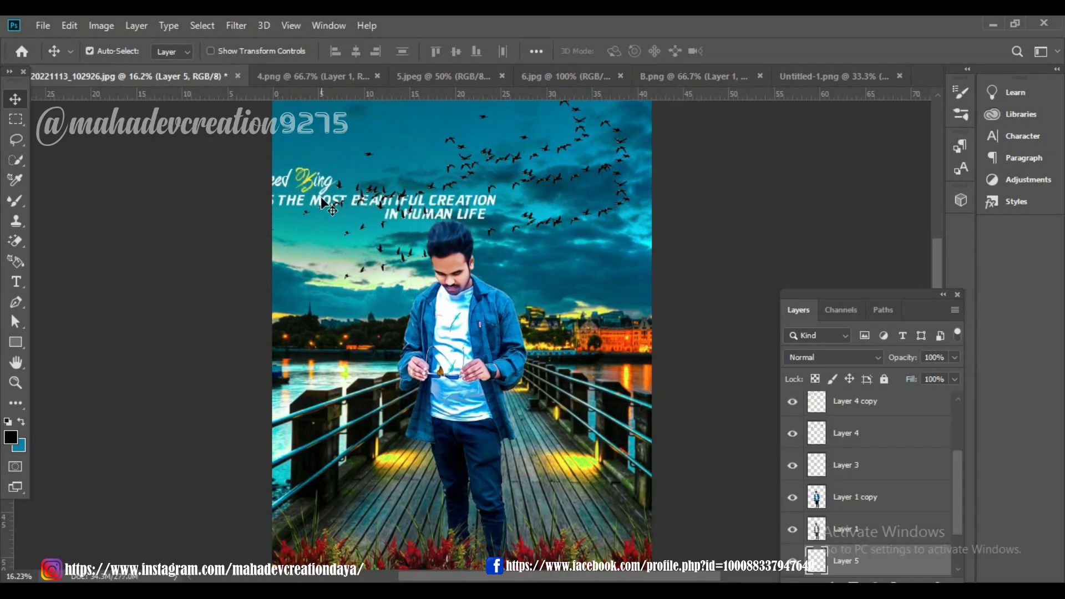
# Step: Select Layer 5 and move its quote text fully into the picture along the upper edge of the sky
pyautogui.moveTo(320, 196); pyautogui.dragTo(348, 156)
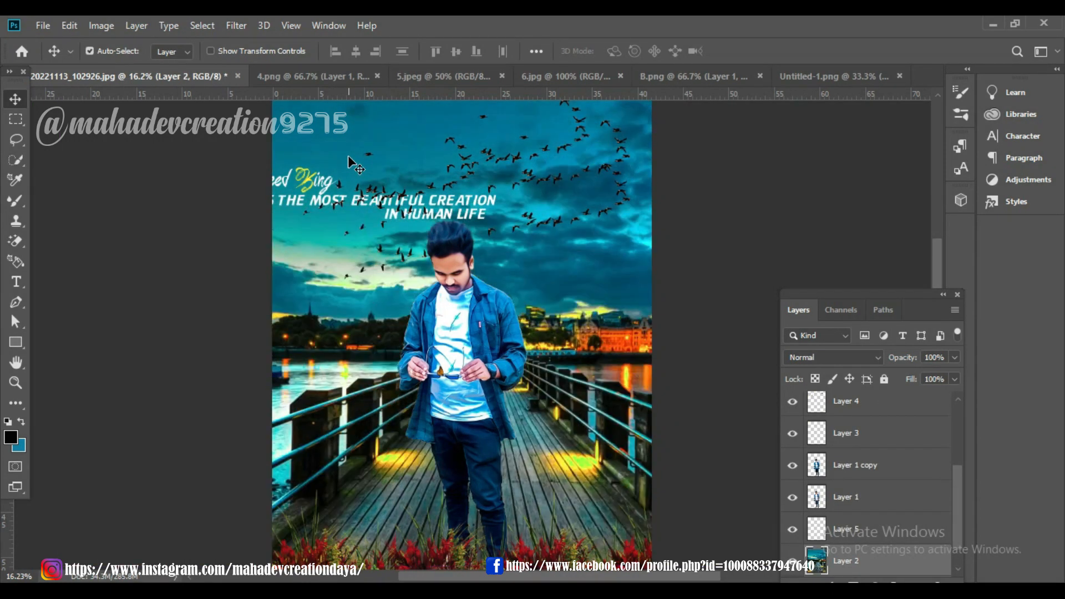
pyautogui.scroll(1, 843, 438)
pyautogui.scroll(-3, 843, 438)
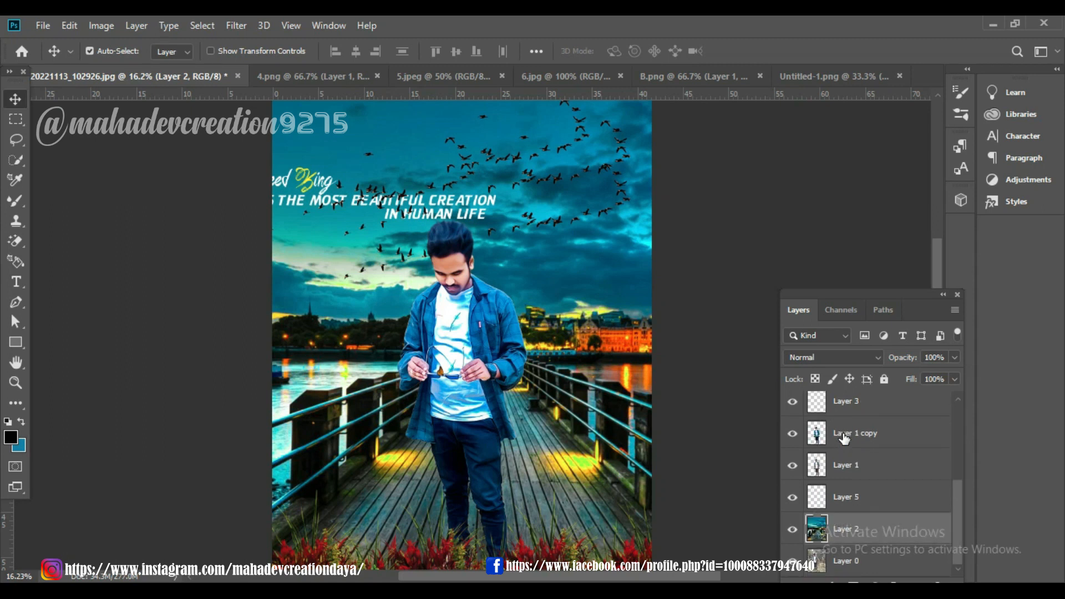
pyautogui.click(843, 496)
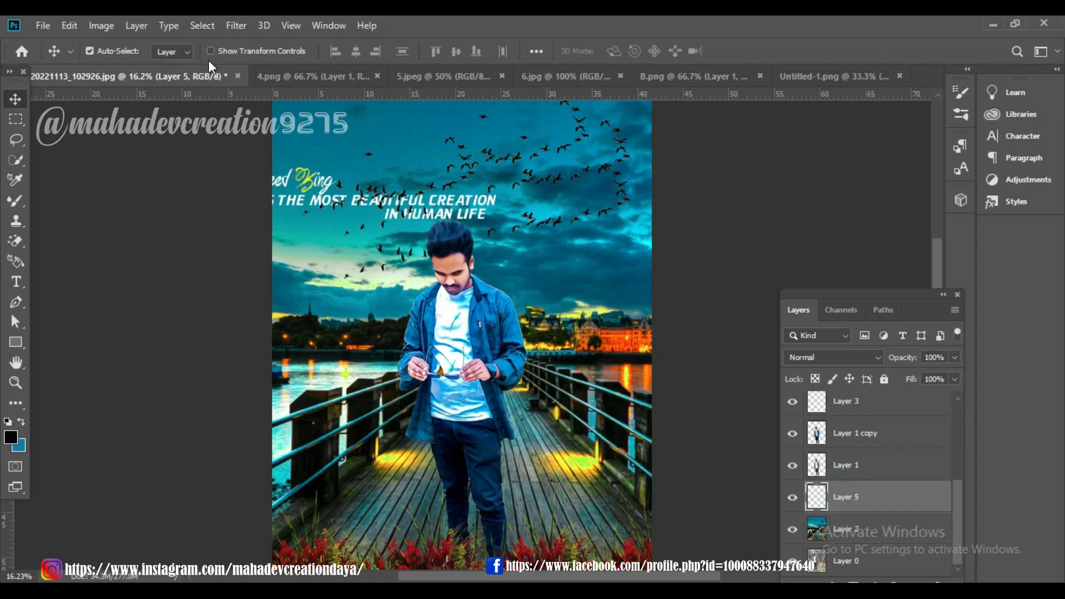
pyautogui.moveTo(330, 204); pyautogui.dragTo(376, 134)
# Step: Scale the "Love is the most beautiful creation in human life" quote text down to 56.28%
pyautogui.scroll(-2, 376, 131)
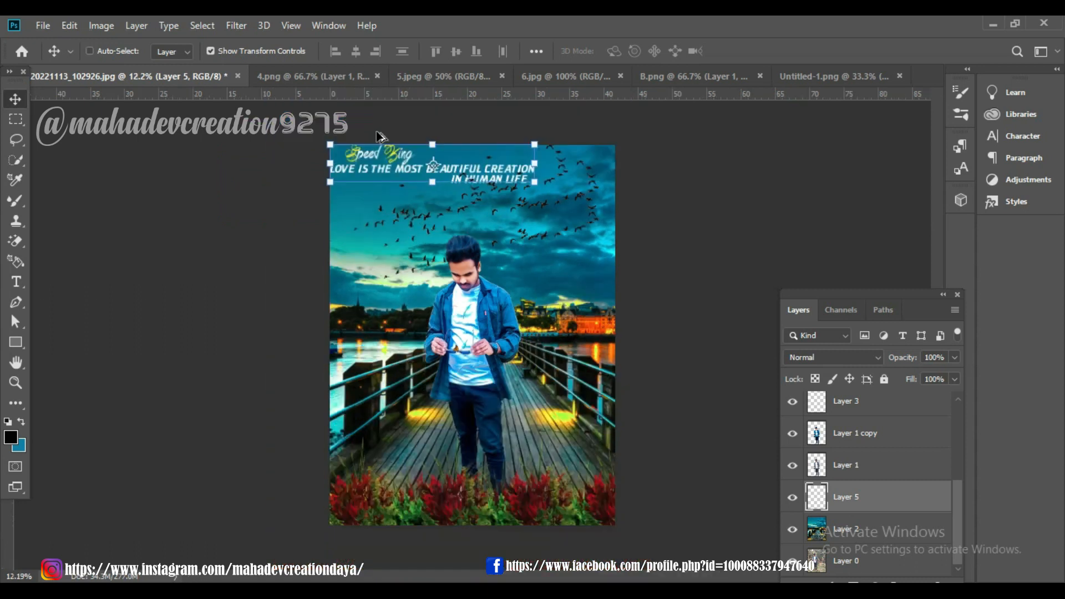
pyautogui.scroll(3, 382, 139)
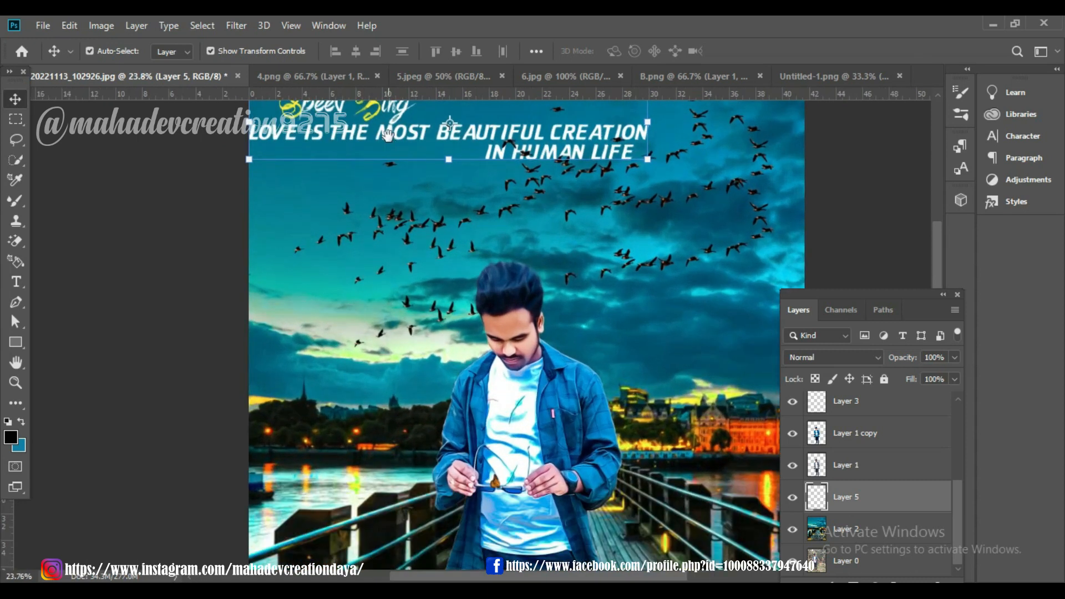
pyautogui.moveTo(388, 135); pyautogui.dragTo(383, 225)
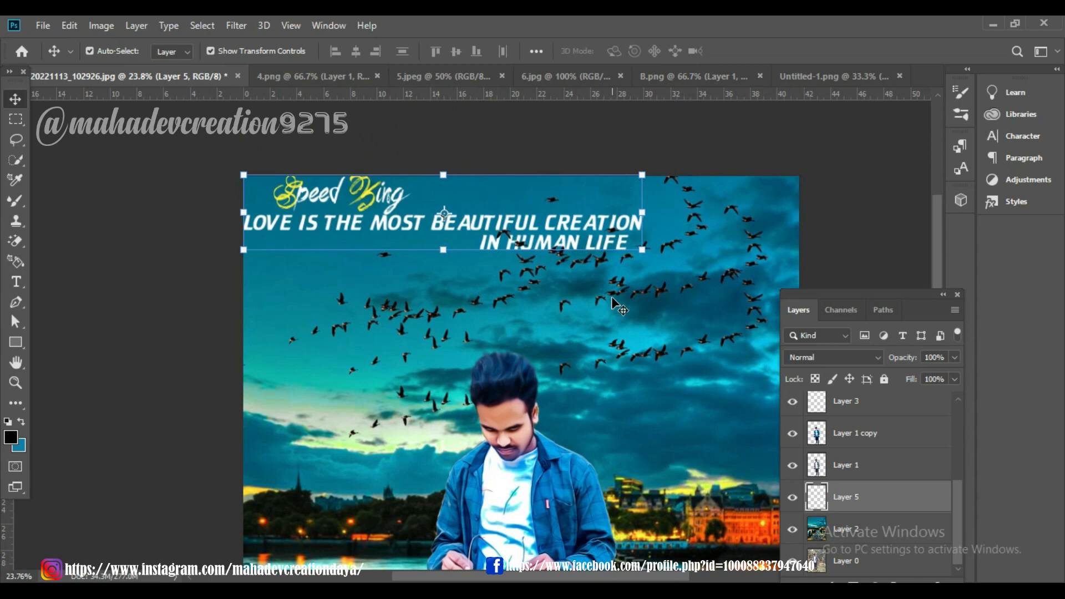
pyautogui.moveTo(612, 299); pyautogui.dragTo(612, 298)
pyautogui.moveTo(642, 250); pyautogui.dragTo(467, 216)
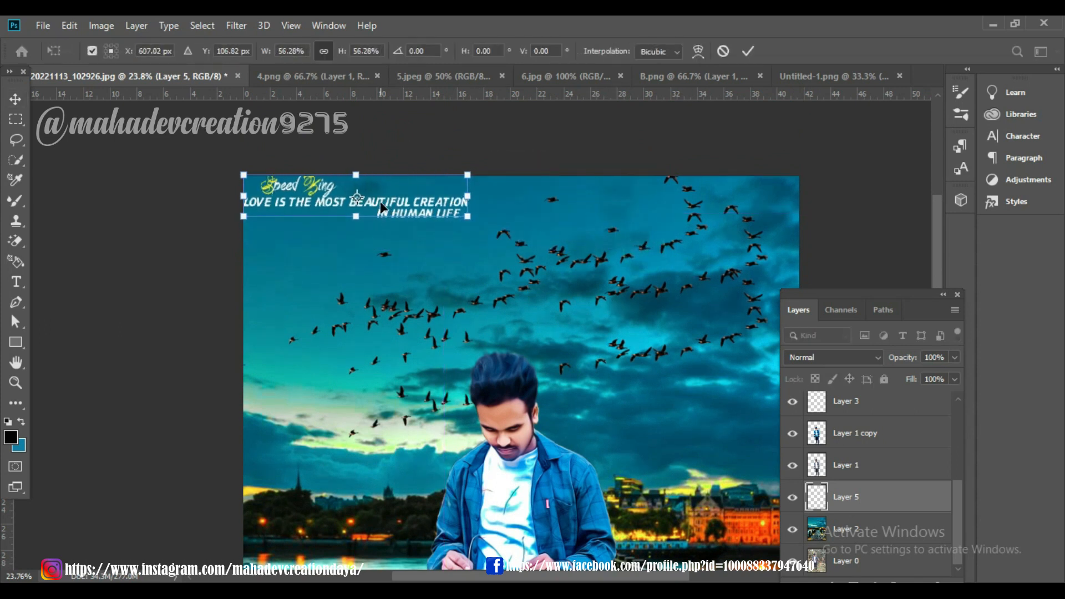
pyautogui.press('Return')
# Step: Move the quote text down into the open sky beside the birds and turn off the transform controls
pyautogui.moveTo(369, 200); pyautogui.dragTo(394, 272)
pyautogui.click(394, 272)
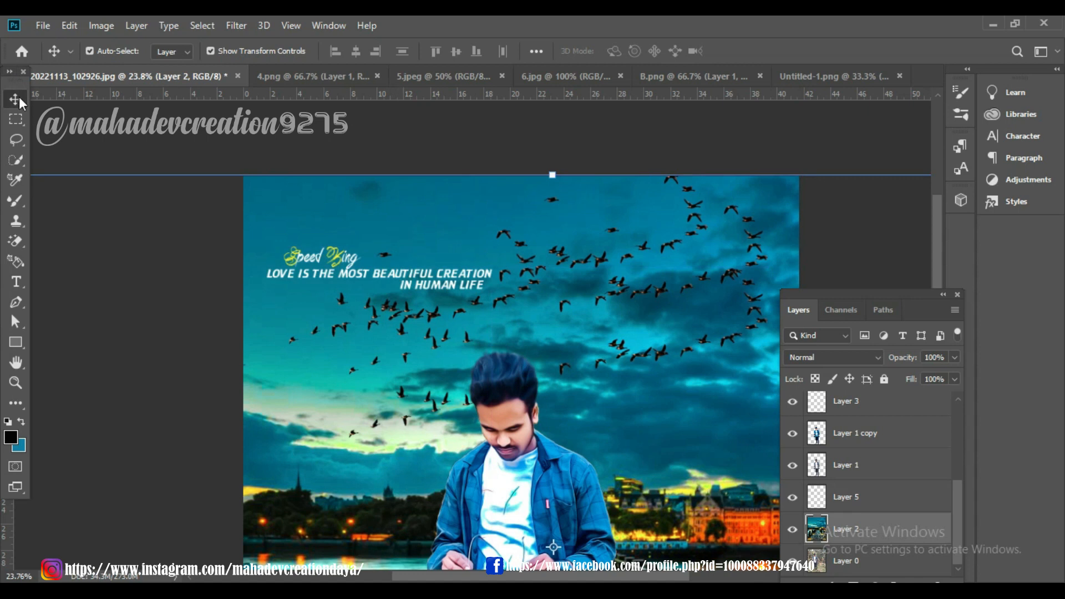
pyautogui.click(211, 51)
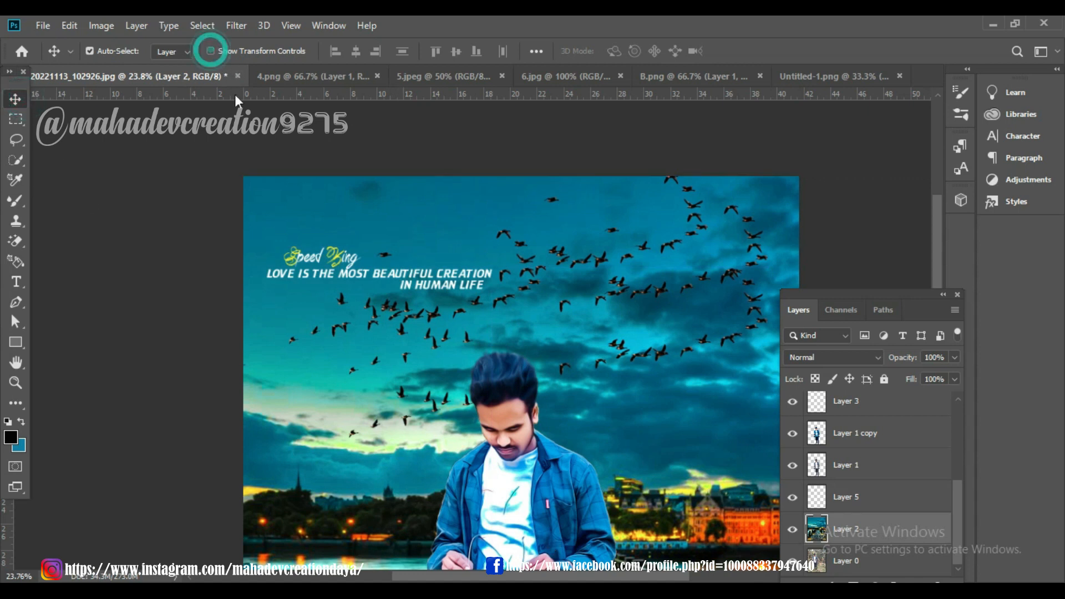
pyautogui.hotkey('ctrl', '0')
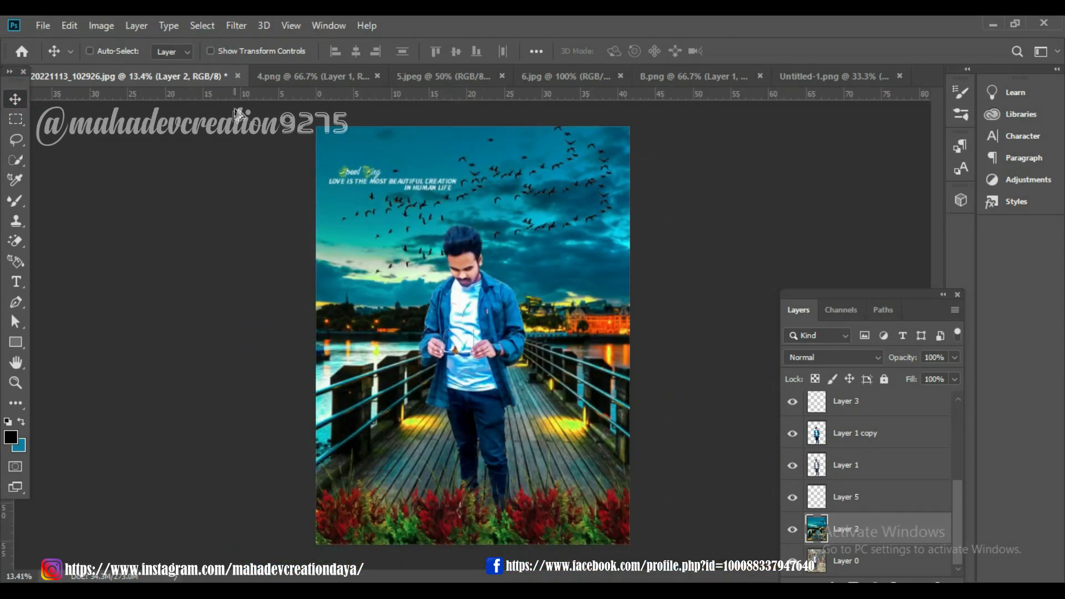
# Step: Hide Layer 1 and merge duplicates of all layers from Layer 2 upward into a single layer on top
pyautogui.scroll(-7, 234, 109)
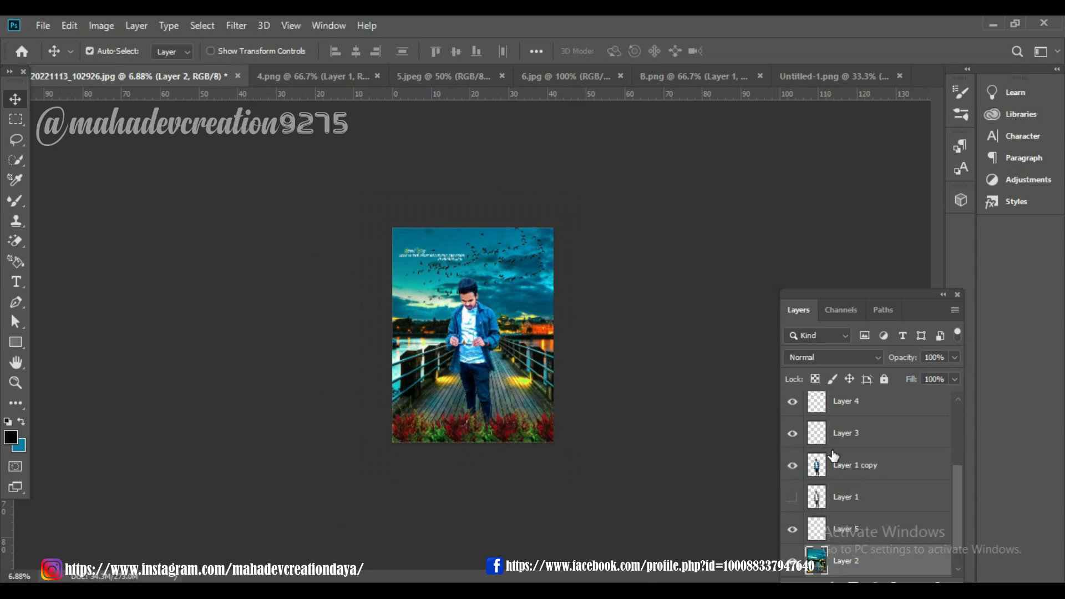
pyautogui.scroll(3, 832, 455)
pyautogui.keyDown('shift'); pyautogui.click(844, 409); pyautogui.keyUp('shift')
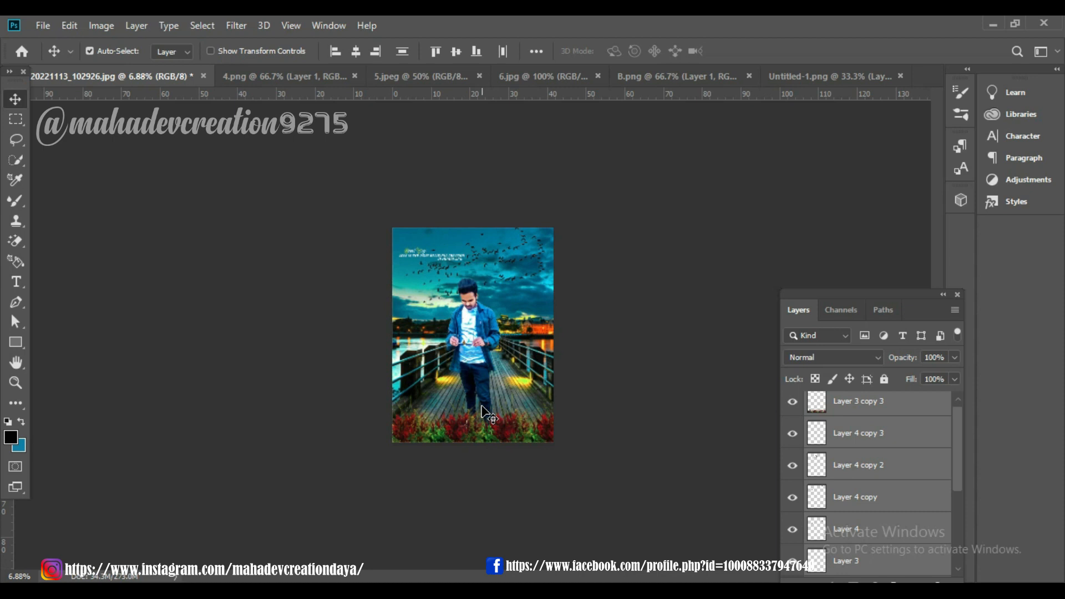
pyautogui.hotkey('ctrl', 'j')
pyautogui.hotkey('ctrl', 'e')
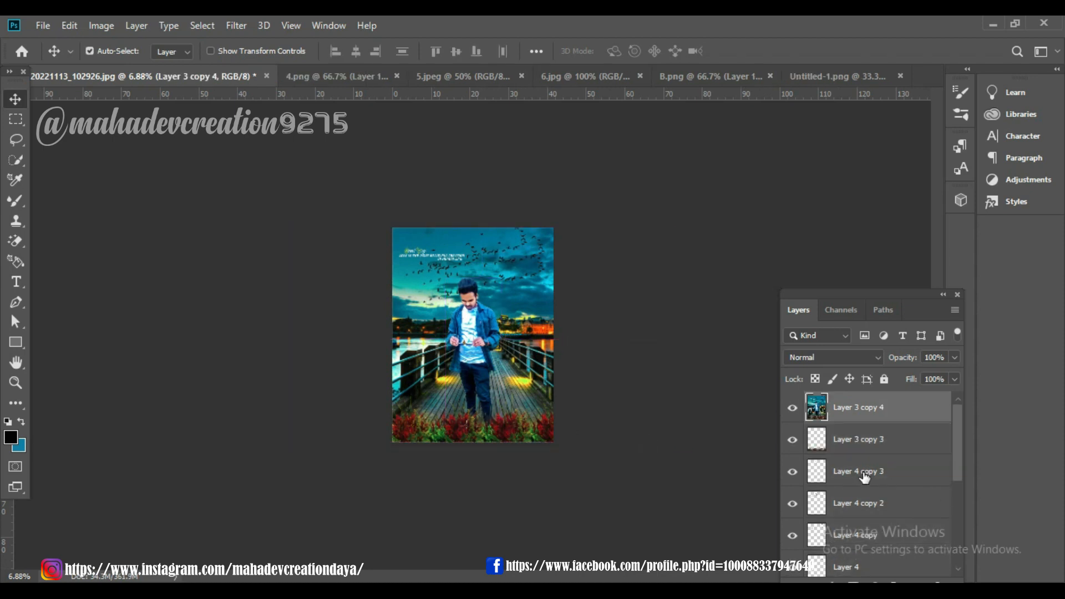
# Step: Group all layers from Layer 2 up to Layer 3 copy 3 and hide the group
pyautogui.scroll(-5, 864, 476)
pyautogui.click(844, 519)
pyautogui.scroll(5, 840, 499)
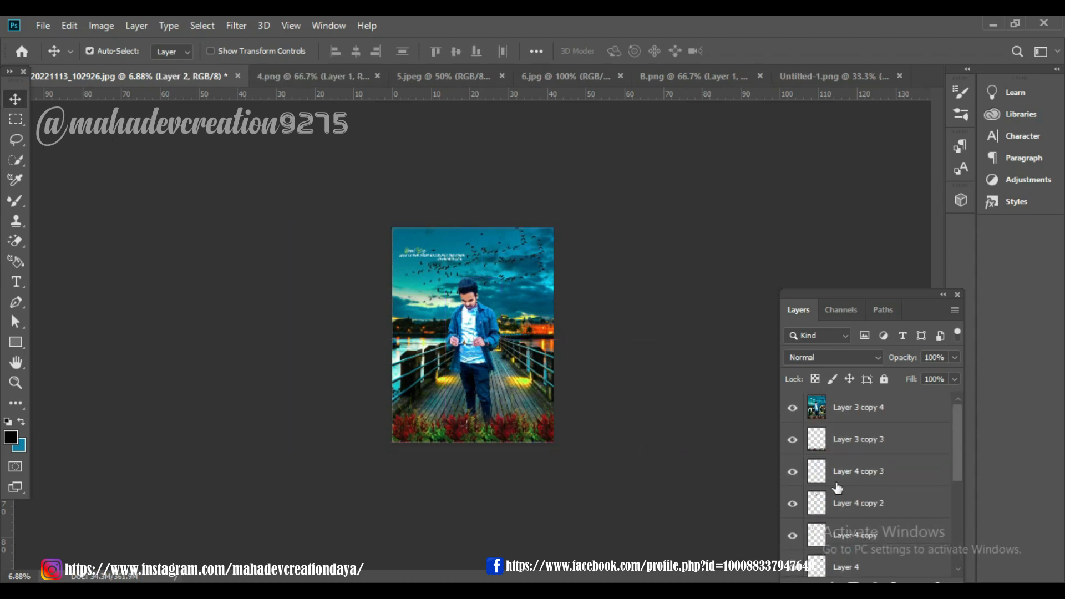
pyautogui.keyDown('shift'); pyautogui.click(844, 441); pyautogui.keyUp('shift')
pyautogui.hotkey('ctrl', 'g')
pyautogui.click(795, 434)
# Step: Toggle the visibility of the merged Layer 3 copy 4 to compare the composite with the original photo
pyautogui.click(793, 410)
pyautogui.click(793, 410)
pyautogui.click(793, 410)
pyautogui.click(792, 410)
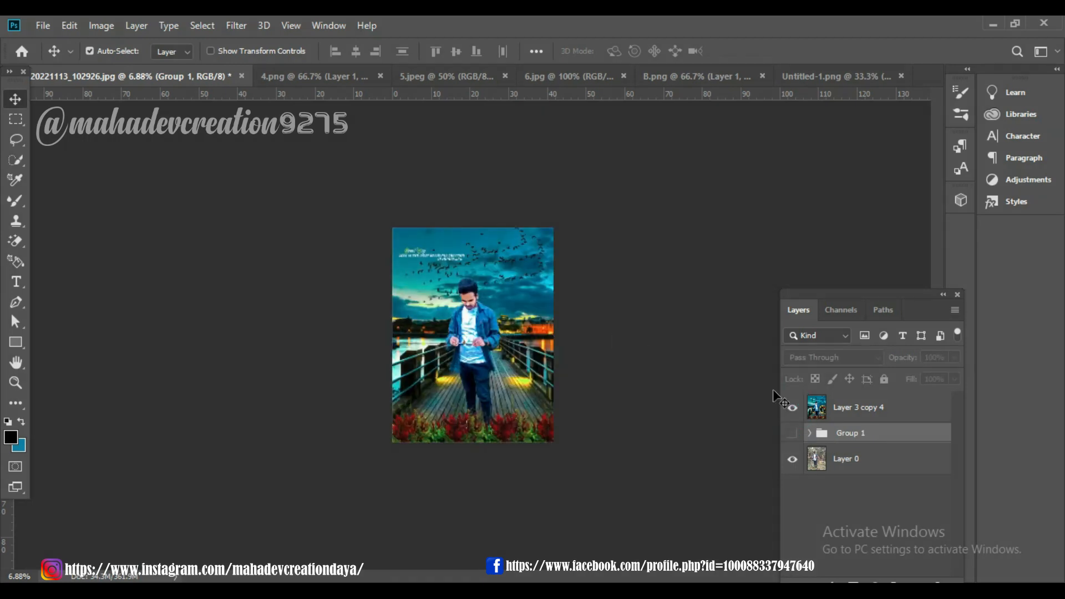
# Step: Apply the Camera Raw filter to Layer 3 copy 4 with the Effects vignetting set to -100
pyautogui.click(838, 408)
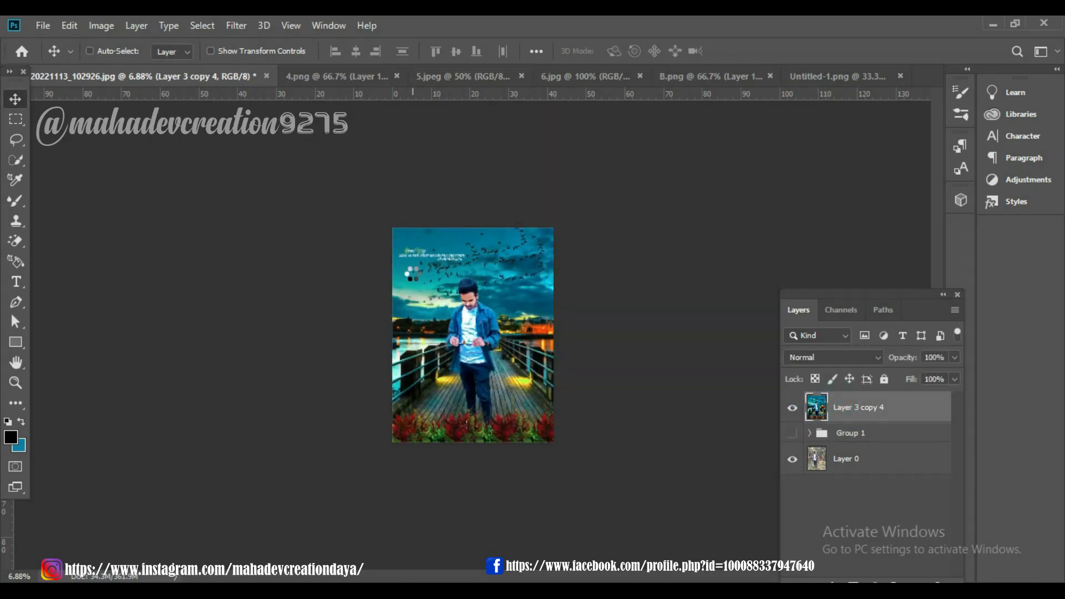
pyautogui.hotkey('ctrl', 'shift', 'a')
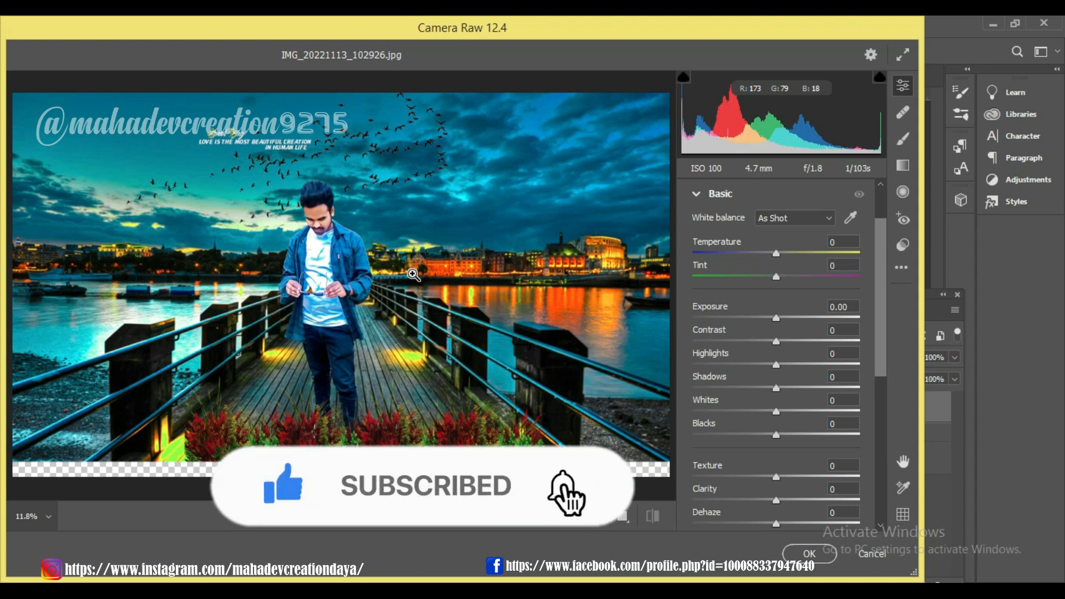
pyautogui.scroll(-6, 760, 468)
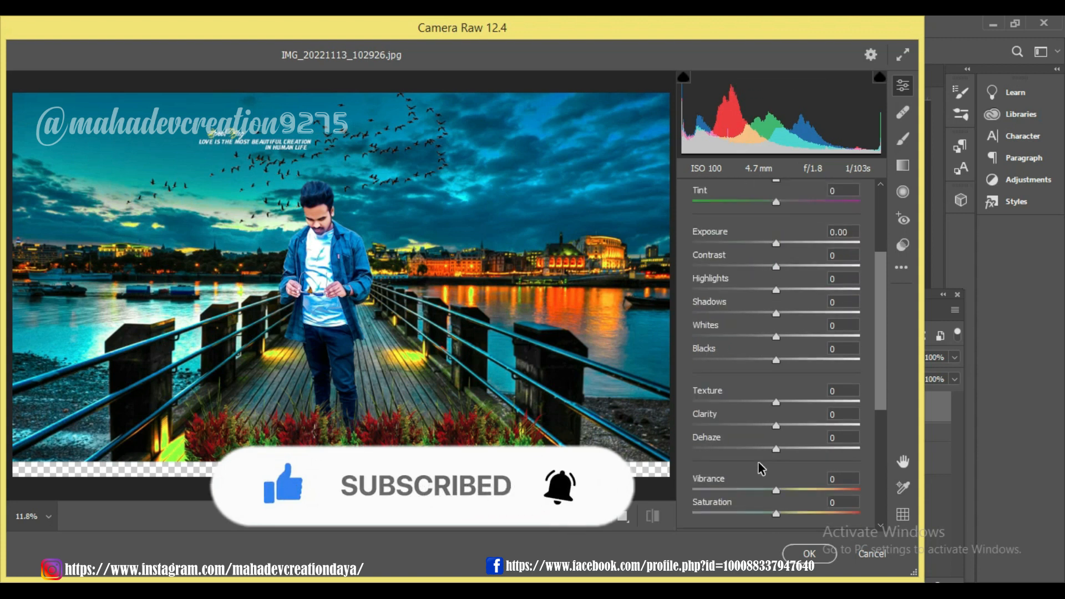
pyautogui.click(697, 483)
pyautogui.moveTo(776, 491); pyautogui.dragTo(676, 478)
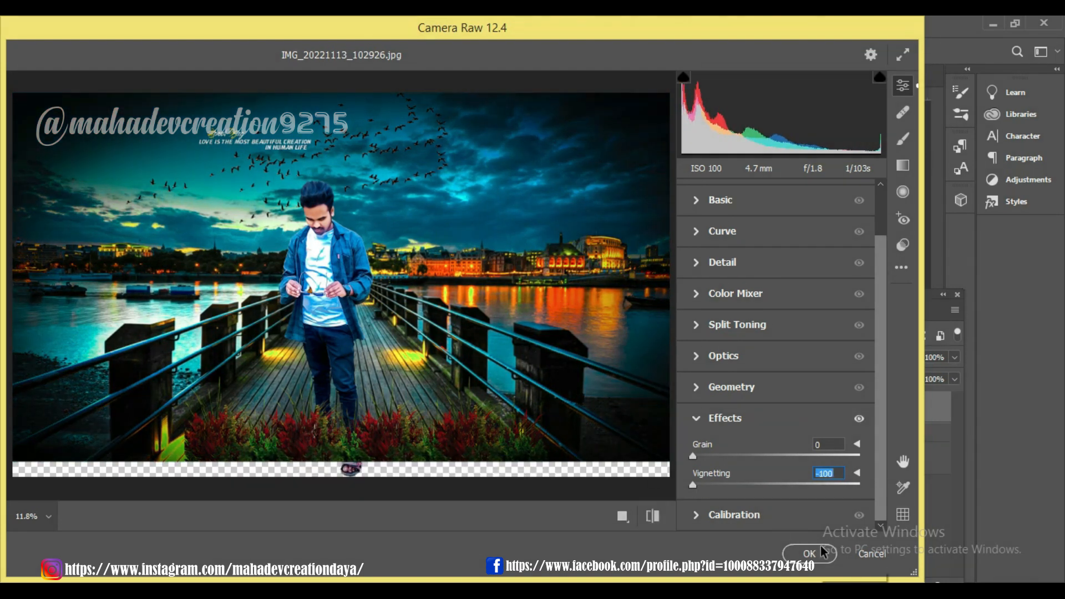
pyautogui.click(809, 554)
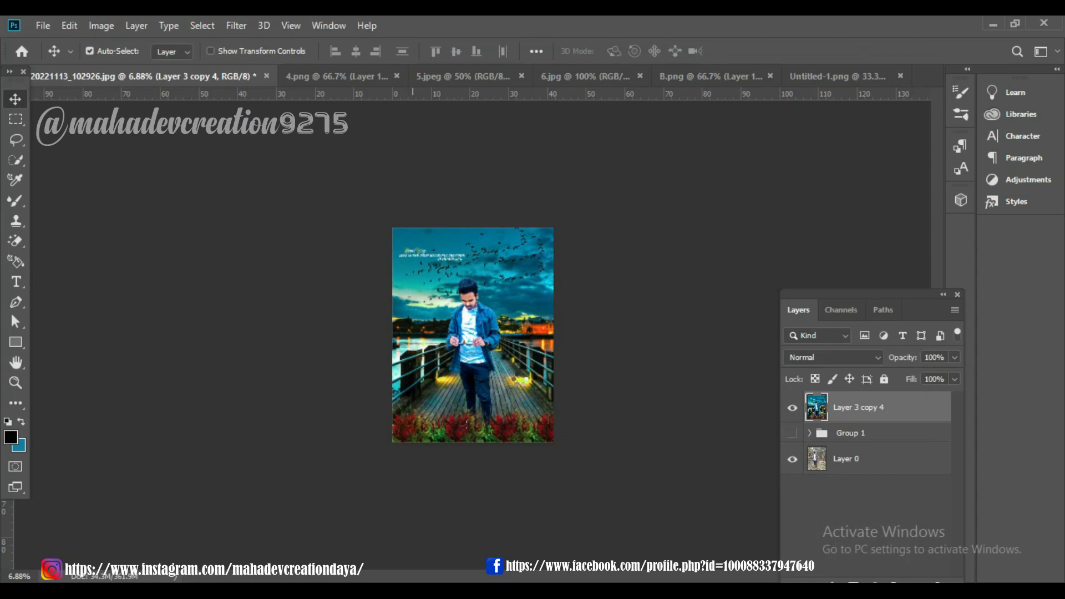
# Step: Examine the vignetted composite up close and as a whole, switching Layer 3 copy 4 off and on against the original photo
pyautogui.scroll(6, 493, 370)
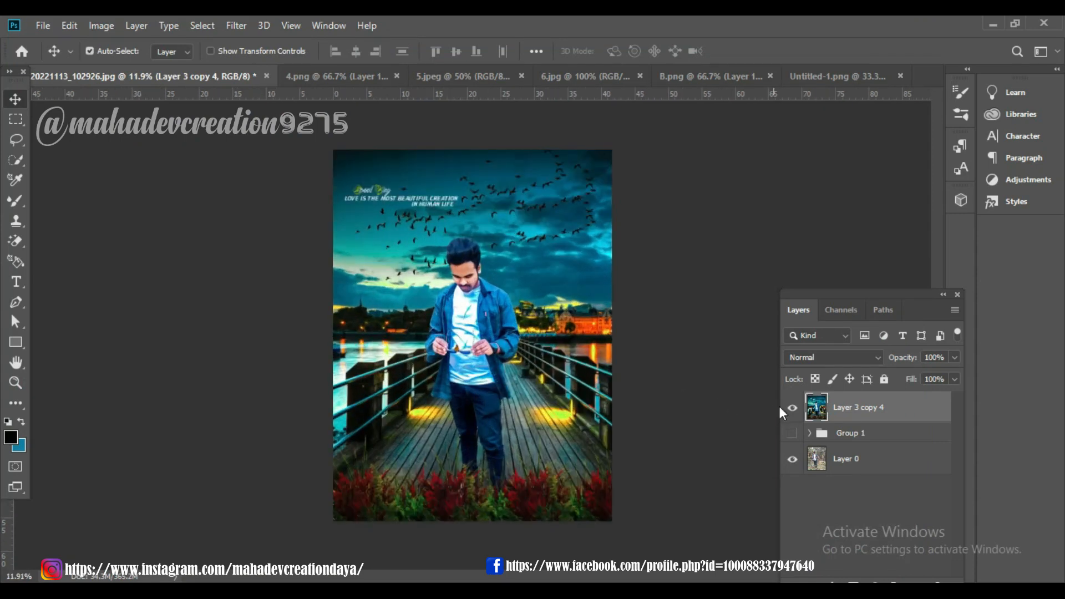
pyautogui.click(793, 409)
pyautogui.click(793, 409)
pyautogui.click(793, 410)
pyautogui.click(794, 410)
pyautogui.scroll(7, 372, 173)
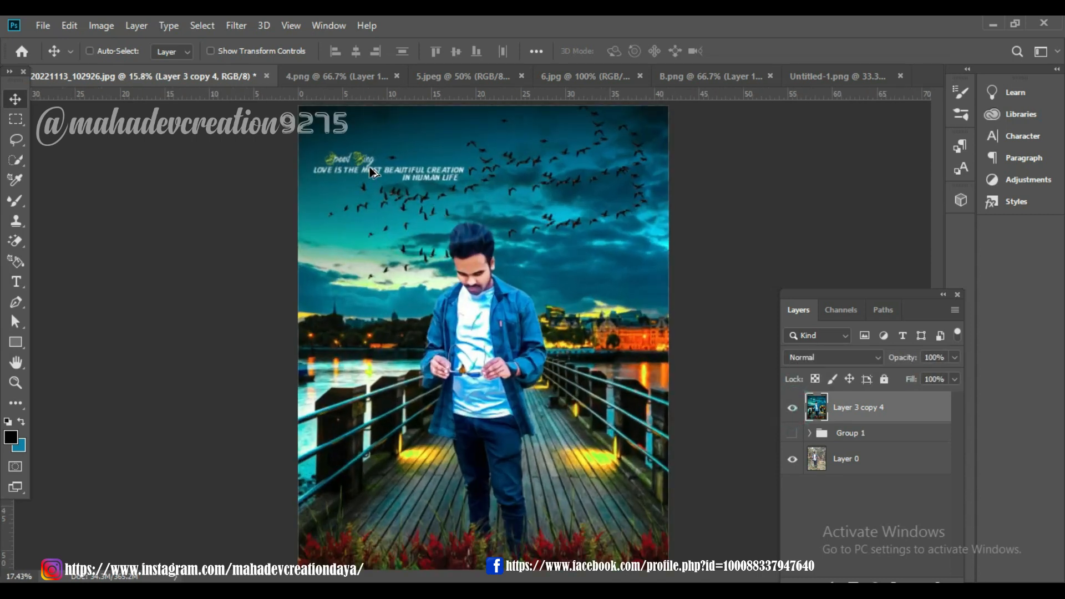
pyautogui.scroll(-10, 341, 156)
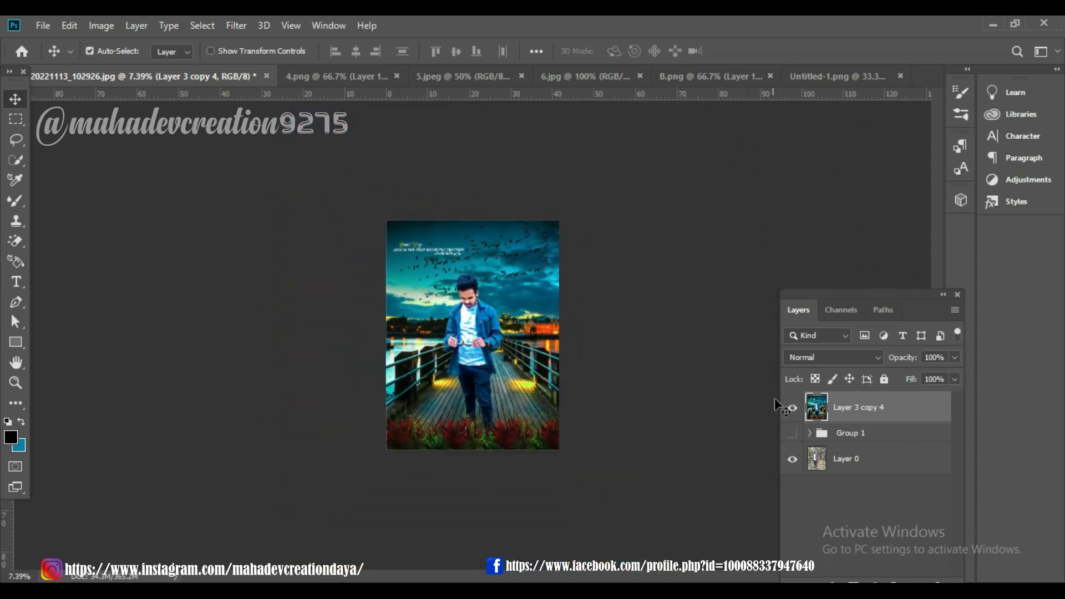
pyautogui.click(792, 411)
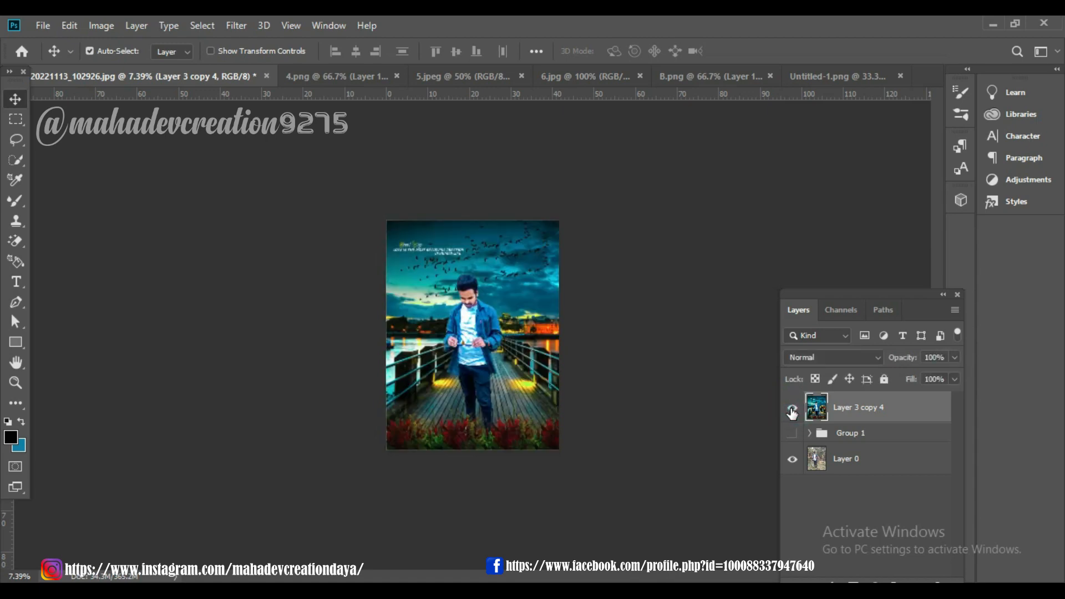